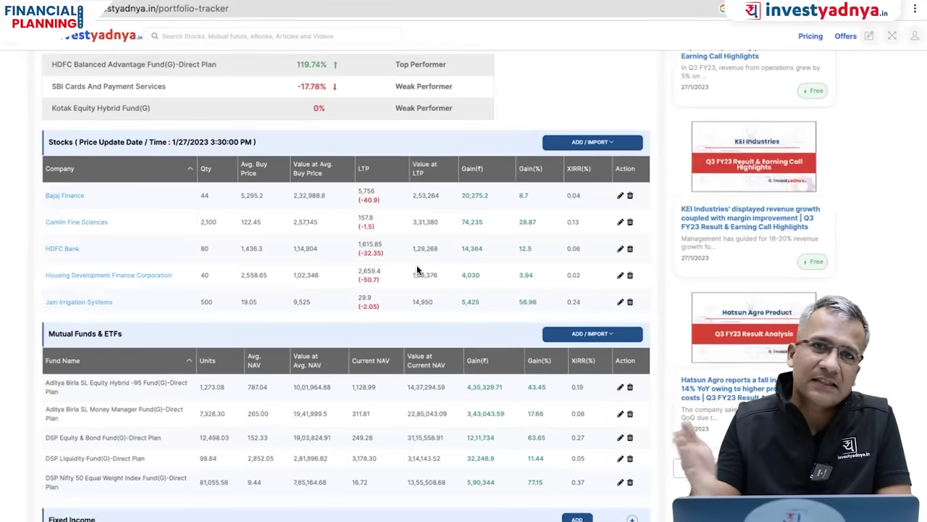
# Step: Review the holdings listed in the Stocks and Mutual Funds & ETFs tables of the portfolio tracker
pyautogui.scroll(-1, 416, 268)
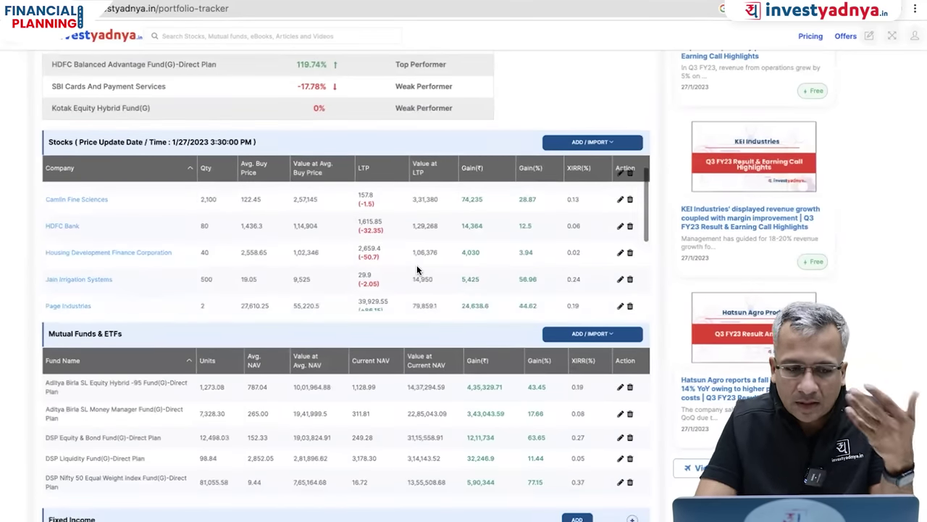
pyautogui.scroll(-3, 417, 268)
pyautogui.scroll(4, 407, 254)
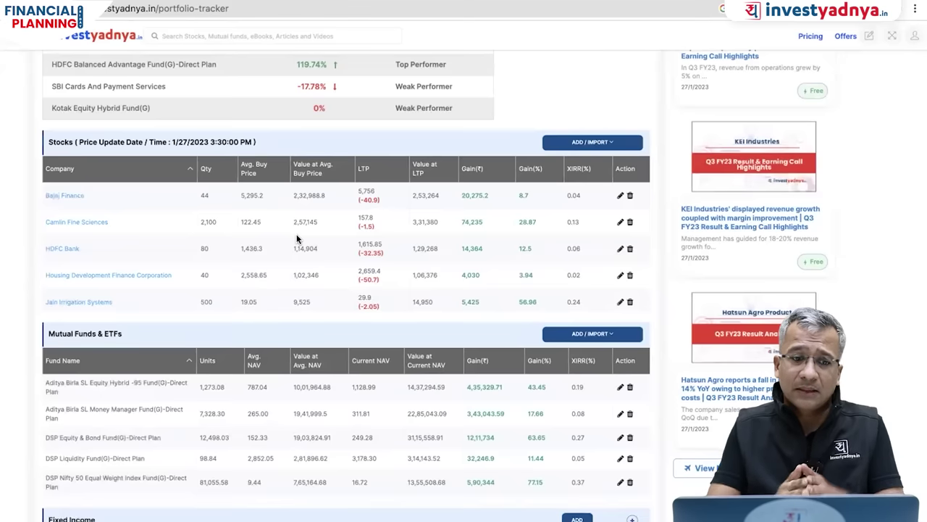
pyautogui.scroll(-3, 297, 239)
pyautogui.scroll(-3, 264, 408)
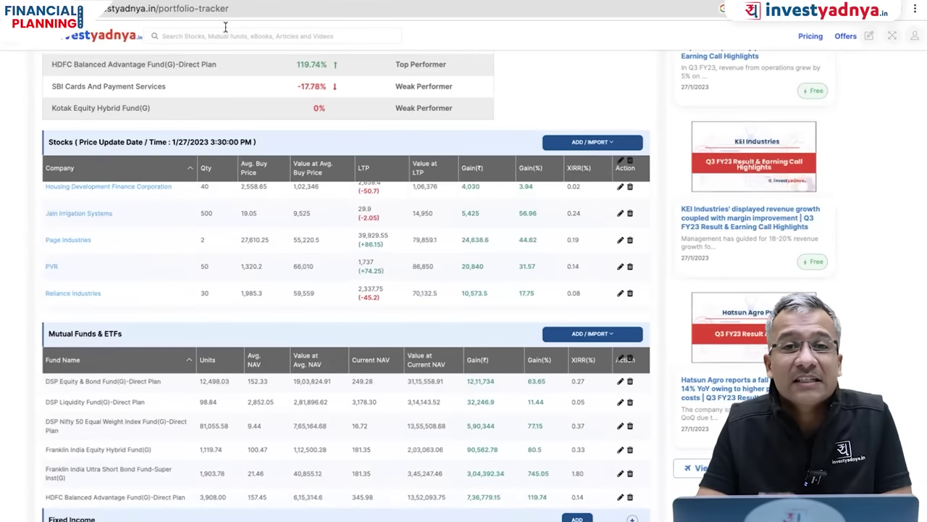
# Step: Switch to the Google Sheets portfolio spreadsheet and examine Reliance's code and the formula behind its CMP
pyautogui.click(110, 4)
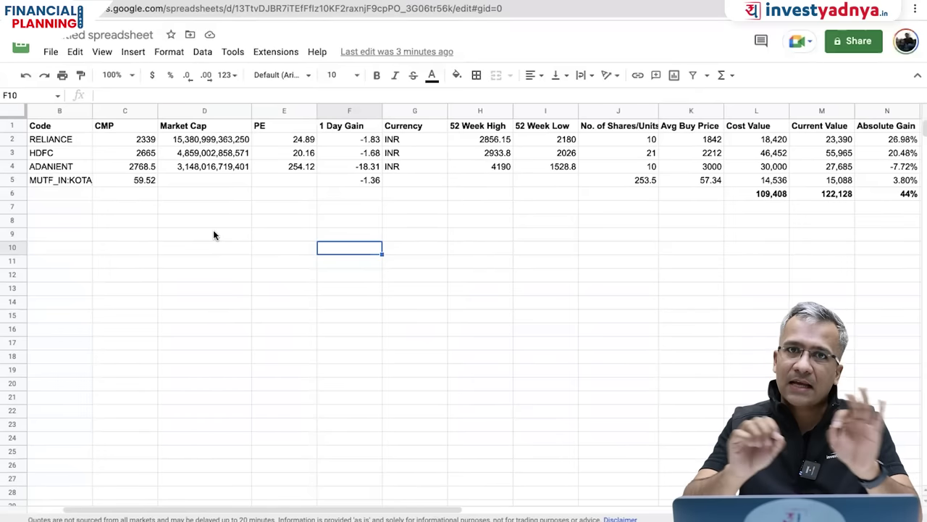
pyautogui.click(72, 141)
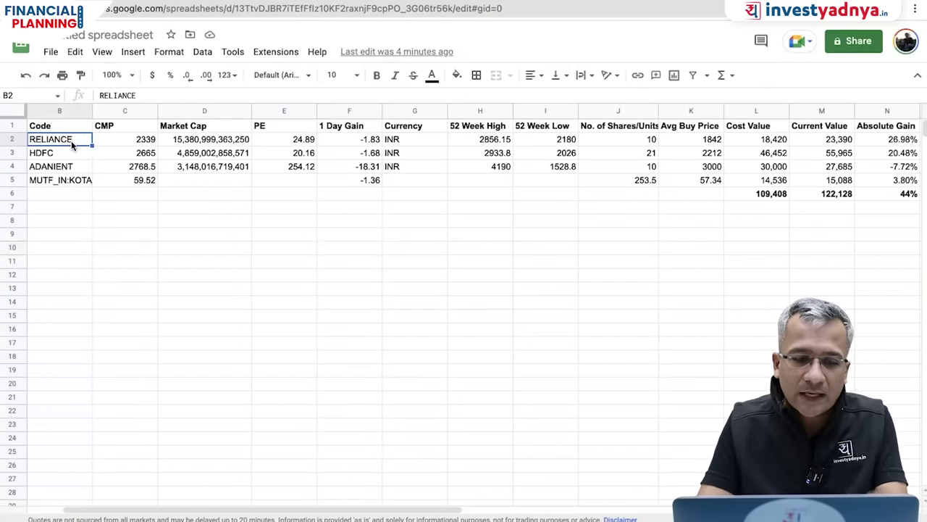
pyautogui.press('Right')
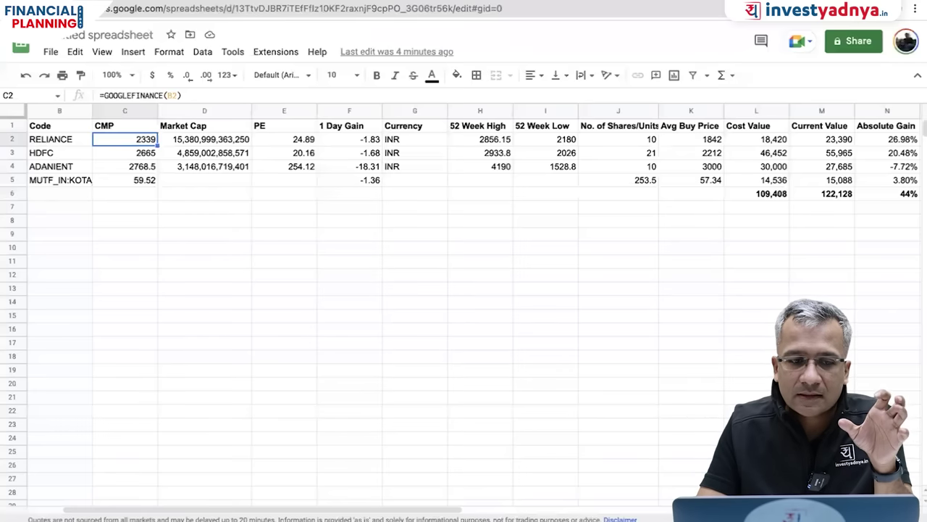
pyautogui.press('Left')
pyautogui.press('Left')
pyautogui.press('Right')
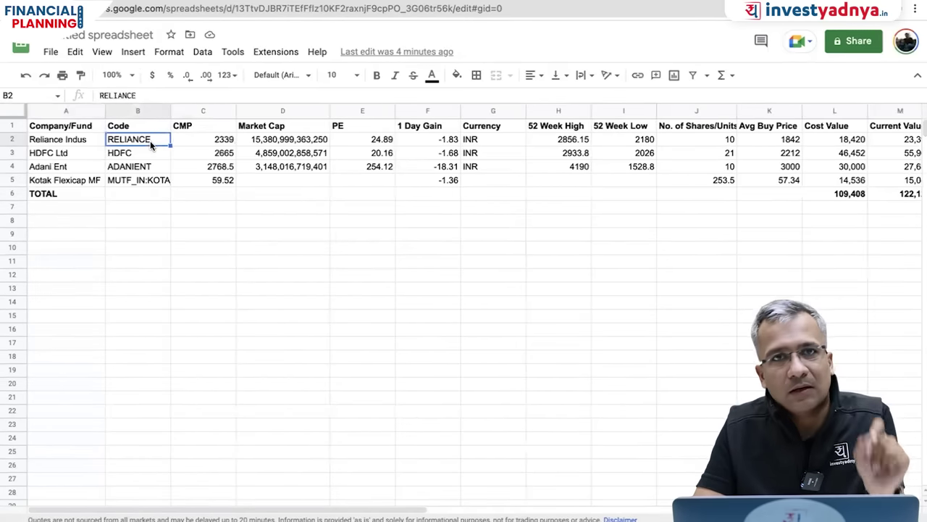
pyautogui.click(208, 143)
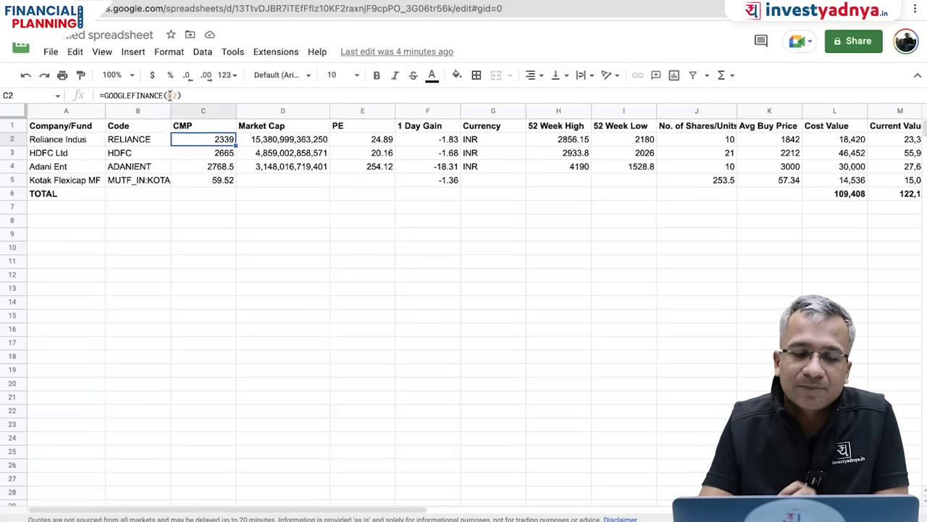
# Step: Add the exchange prefix to Reliance's code in B2 so that it reads NSE:RELIANCE
pyautogui.click(128, 139)
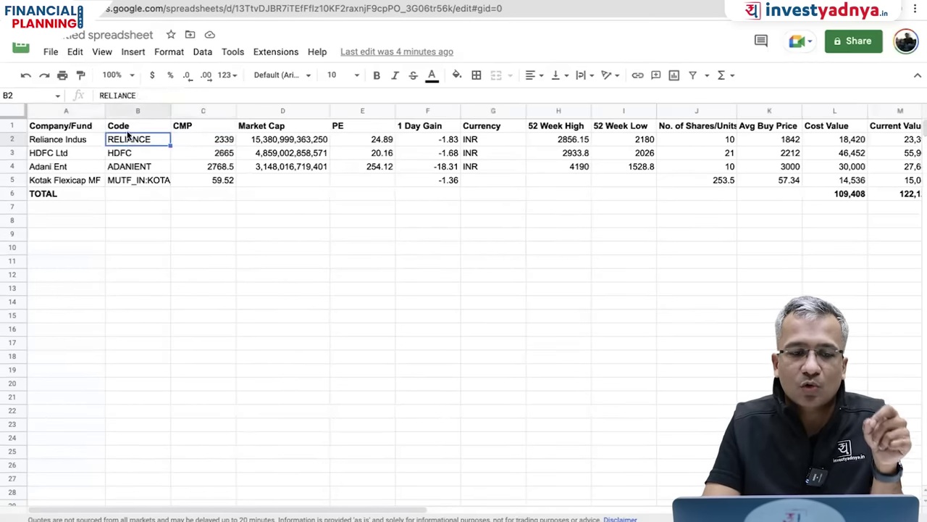
pyautogui.click(102, 94)
pyautogui.write('NSE')
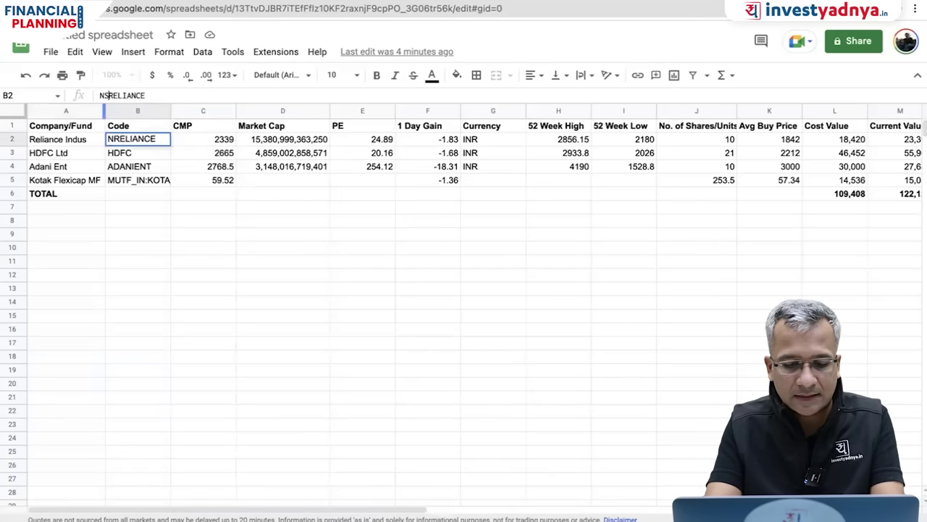
pyautogui.write(':')
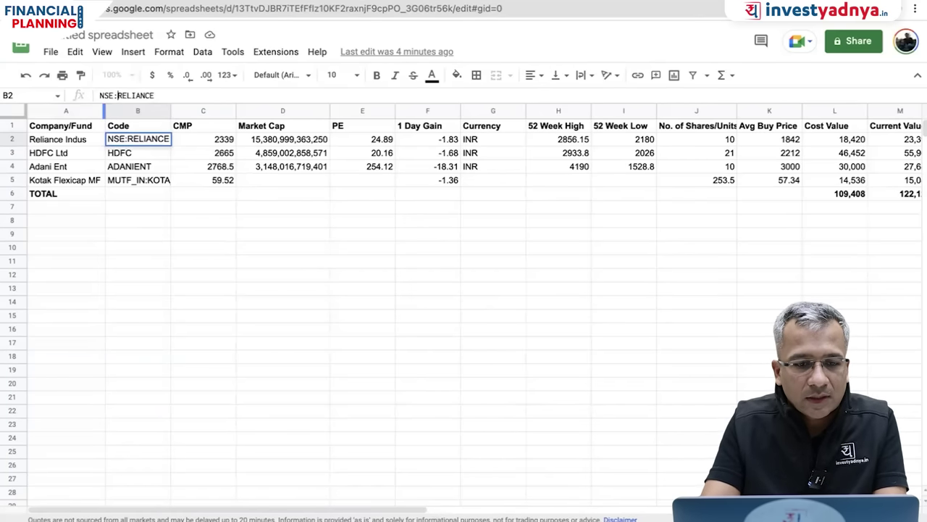
pyautogui.press('Return')
# Step: Examine the GOOGLEFINANCE formulas in Reliance's row, from CMP and Market Cap through PE, 1 Day Gain and Currency to 52 Week Low
pyautogui.click(203, 153)
pyautogui.click(203, 139)
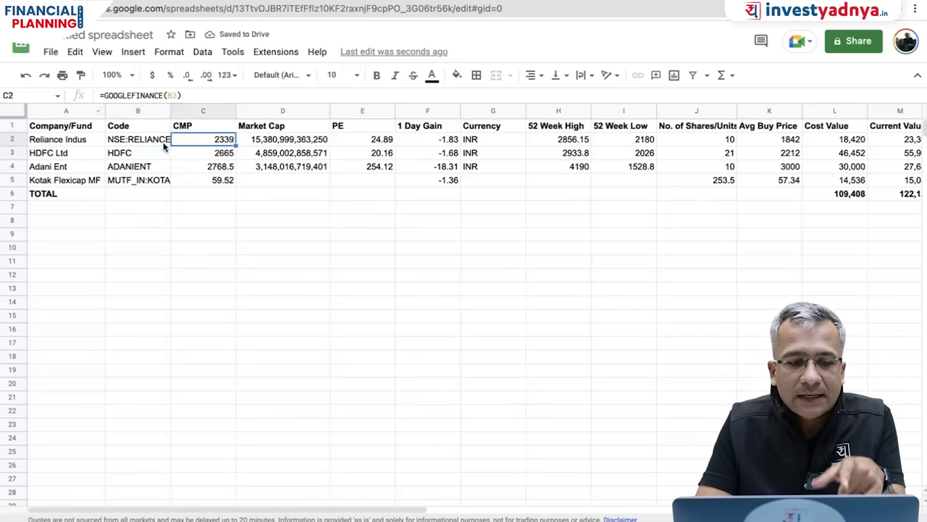
pyautogui.click(272, 142)
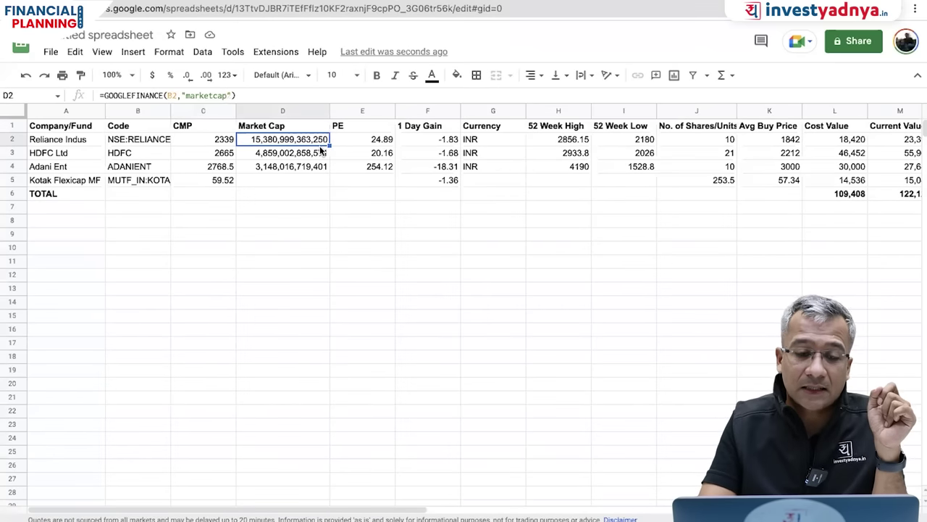
pyautogui.click(384, 142)
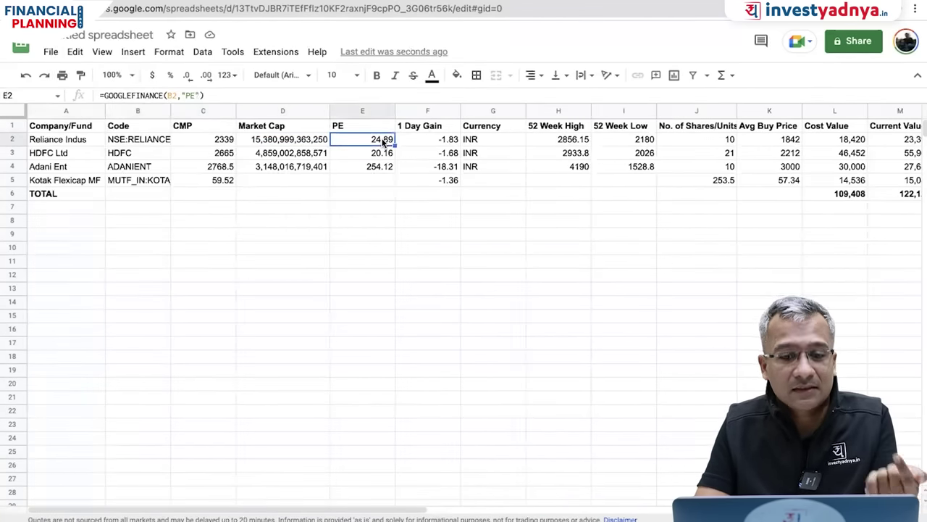
pyautogui.click(434, 142)
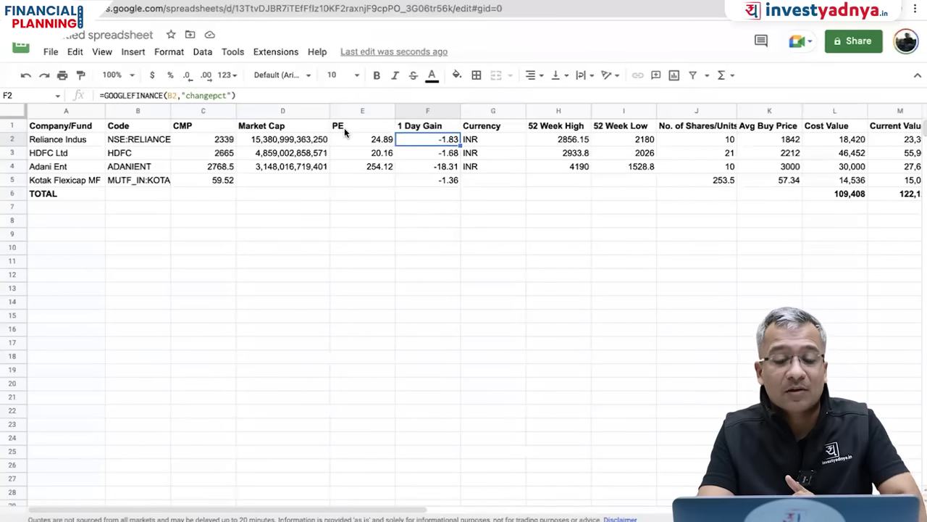
pyautogui.press('Right')
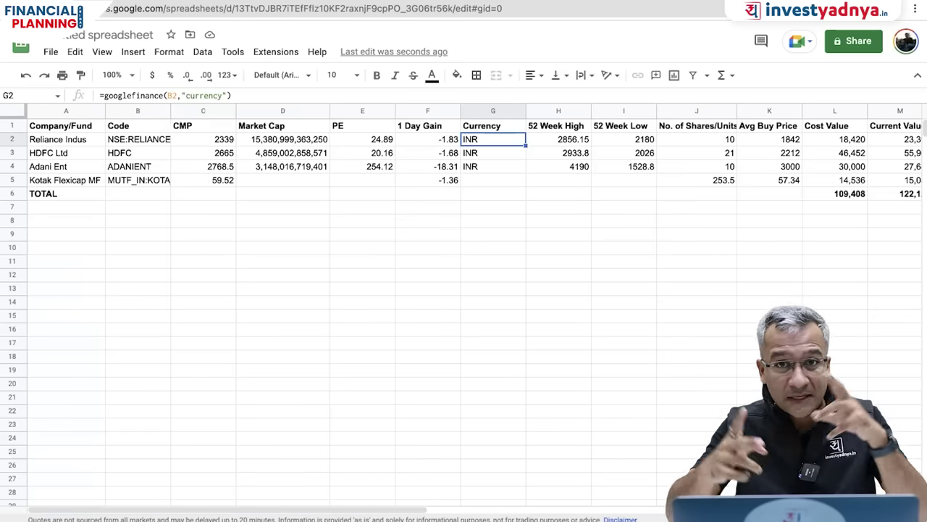
pyautogui.click(568, 143)
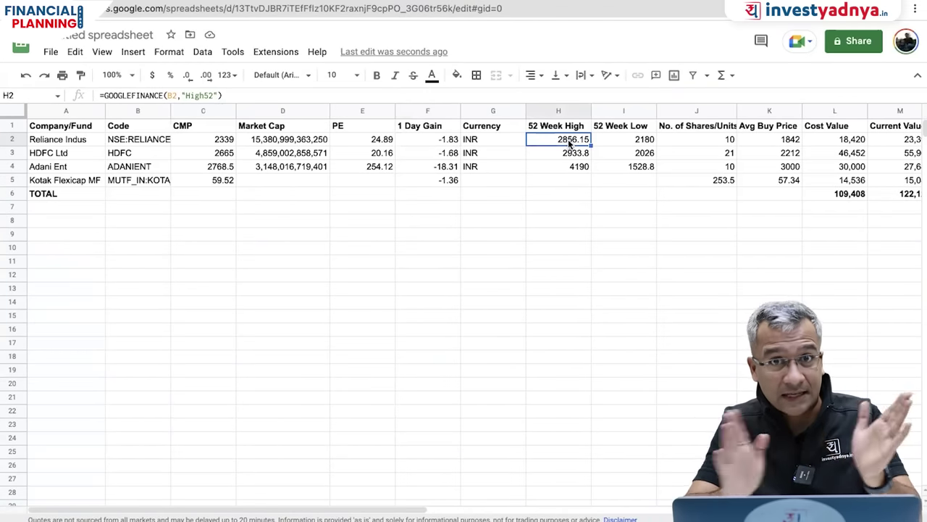
pyautogui.press('Right')
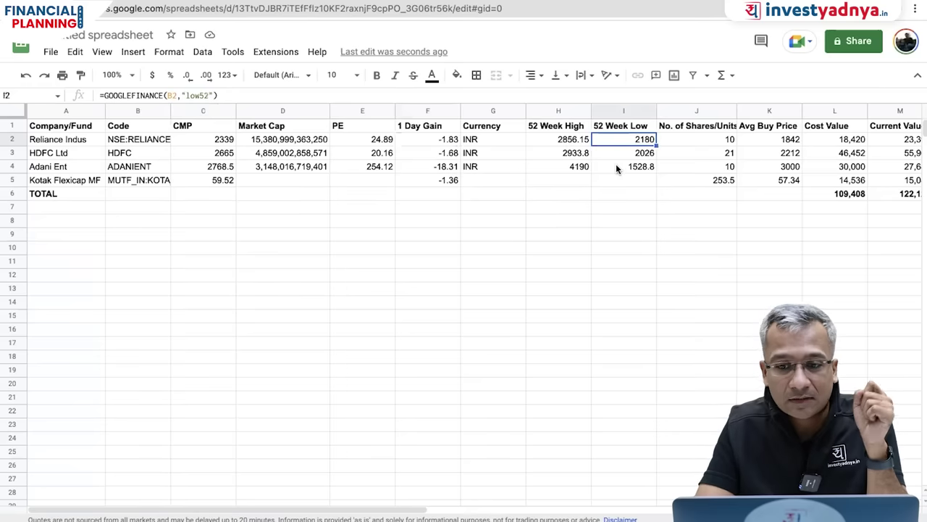
# Step: Examine Reliance's share count and average buy price, plus the formulas for Cost Value, Current Value and Absolute Gain
pyautogui.hscroll(5, 615, 163)
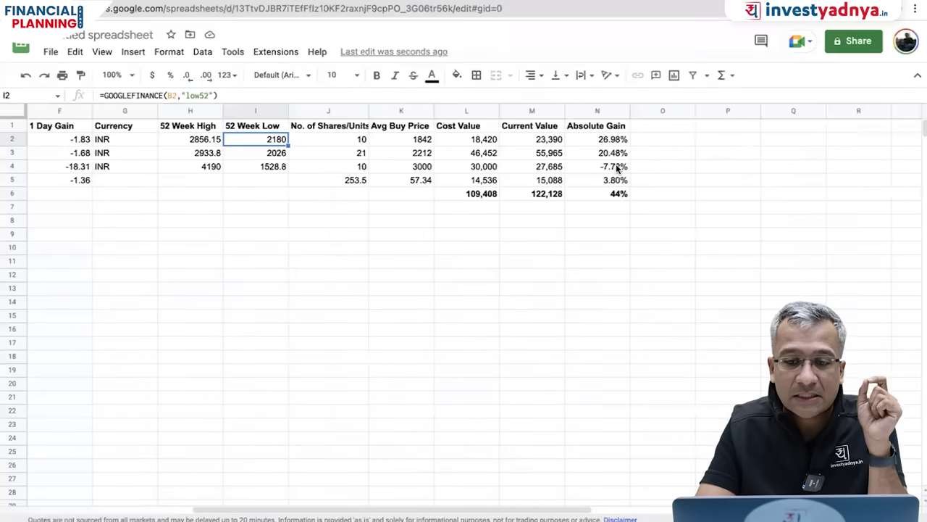
pyautogui.click(350, 142)
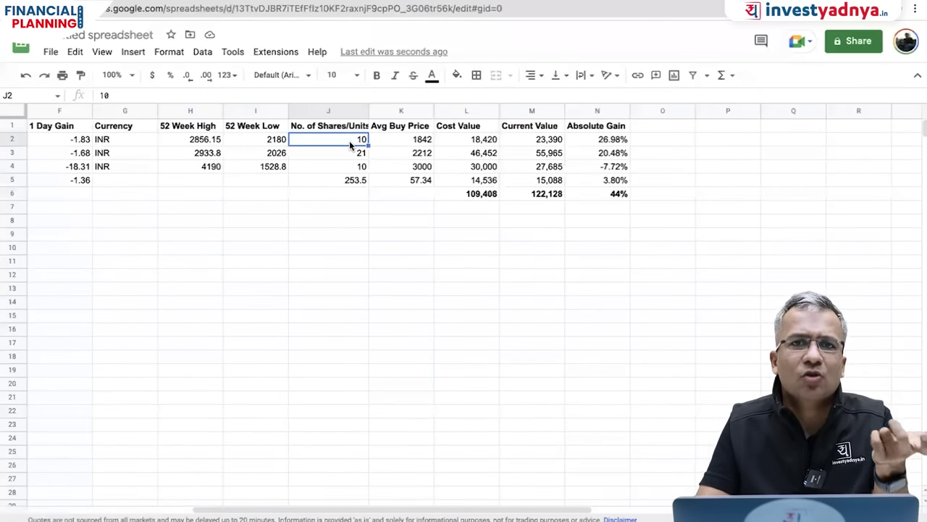
pyautogui.click(423, 144)
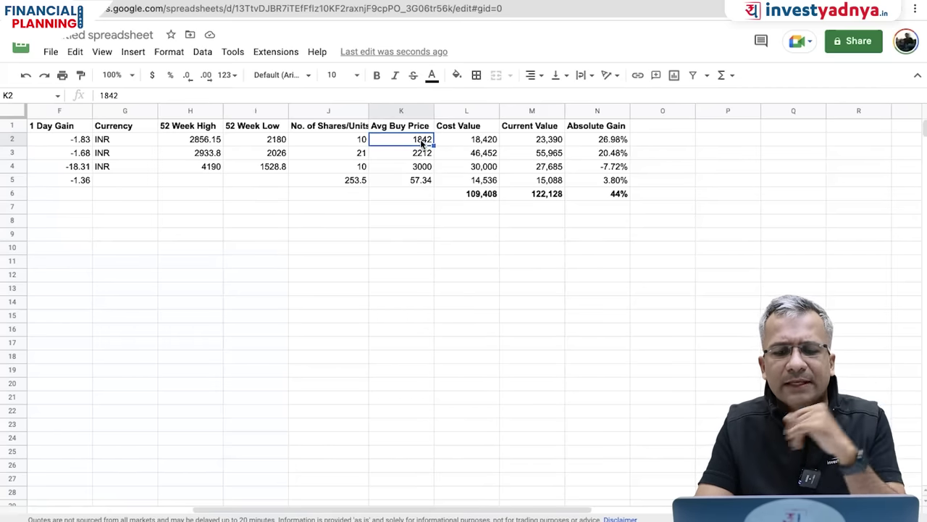
pyautogui.press('Right')
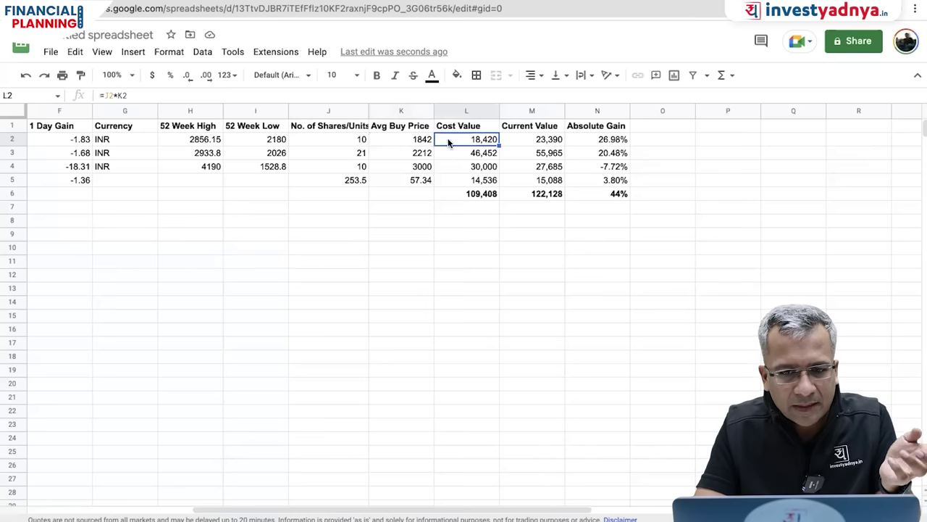
pyautogui.click(540, 143)
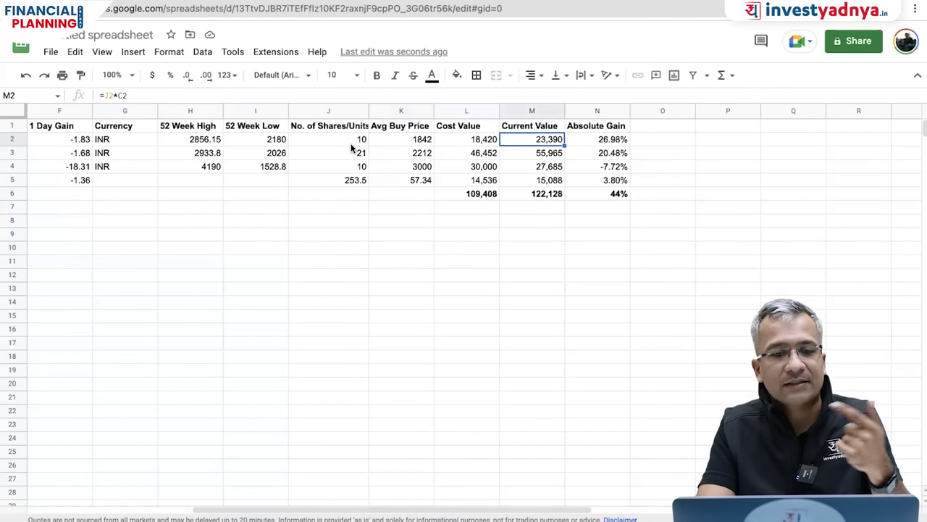
pyautogui.hscroll(-5, 351, 148)
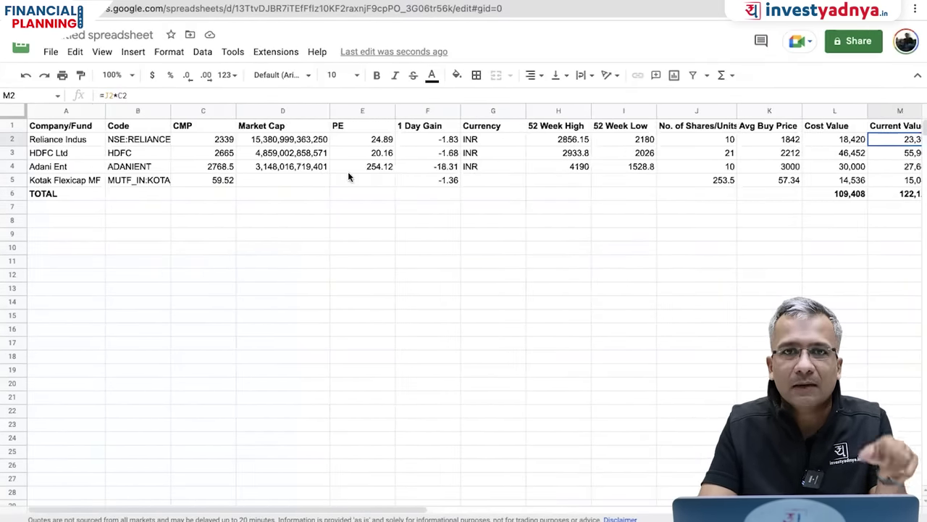
pyautogui.hscroll(5, 348, 171)
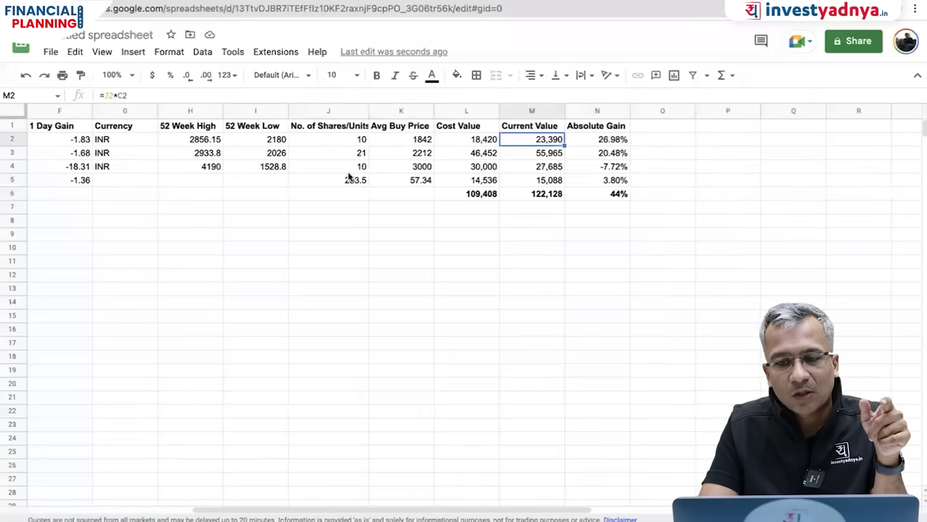
pyautogui.click(608, 140)
pyautogui.click(537, 143)
pyautogui.click(485, 142)
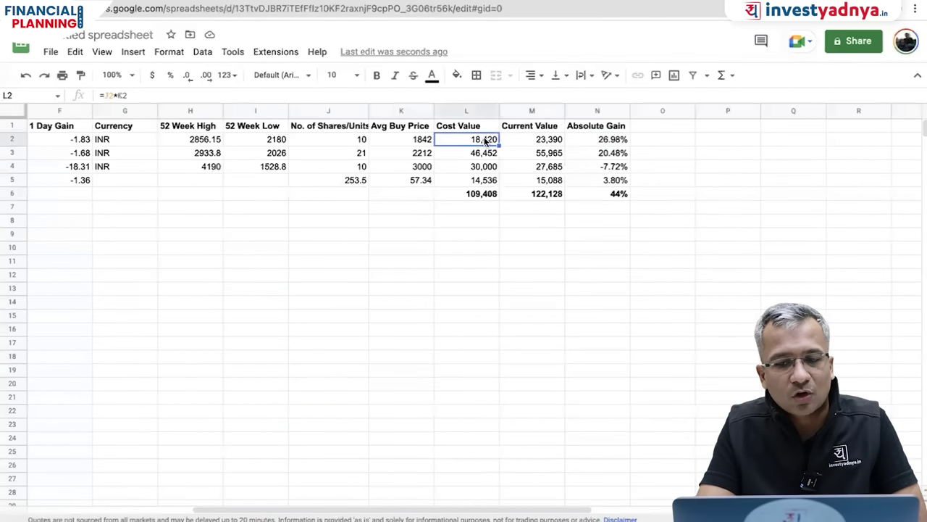
pyautogui.click(603, 142)
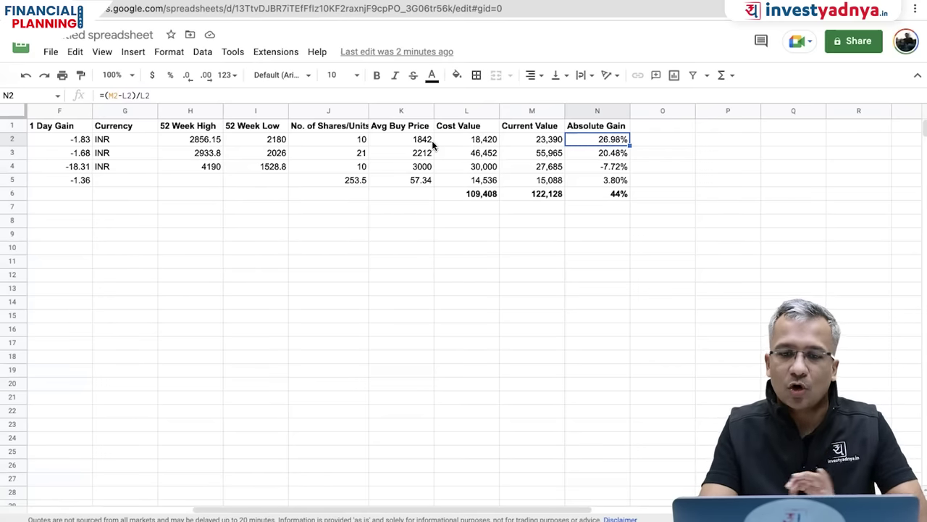
# Step: Add the exchange prefix to HDFC Ltd's code in B3 so that it reads NSE:HDFC
pyautogui.hscroll(-5, 304, 156)
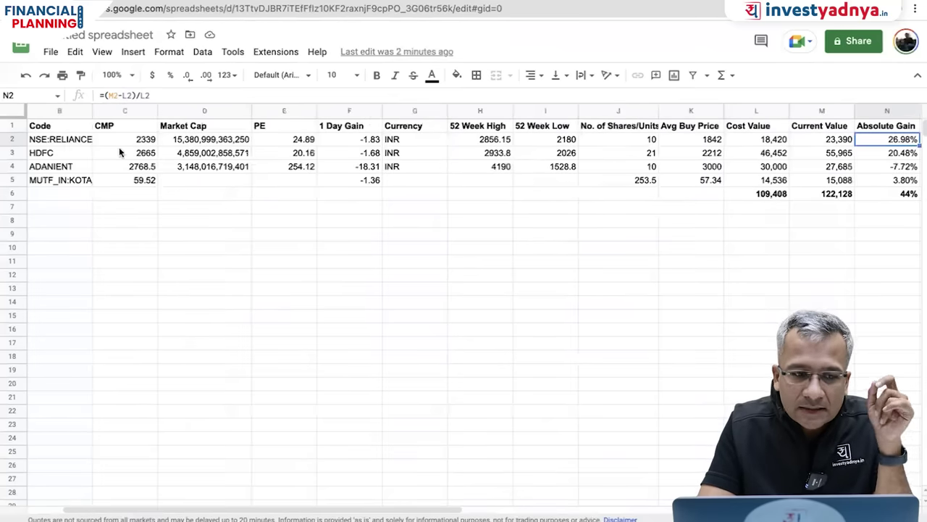
pyautogui.hscroll(-1, 94, 151)
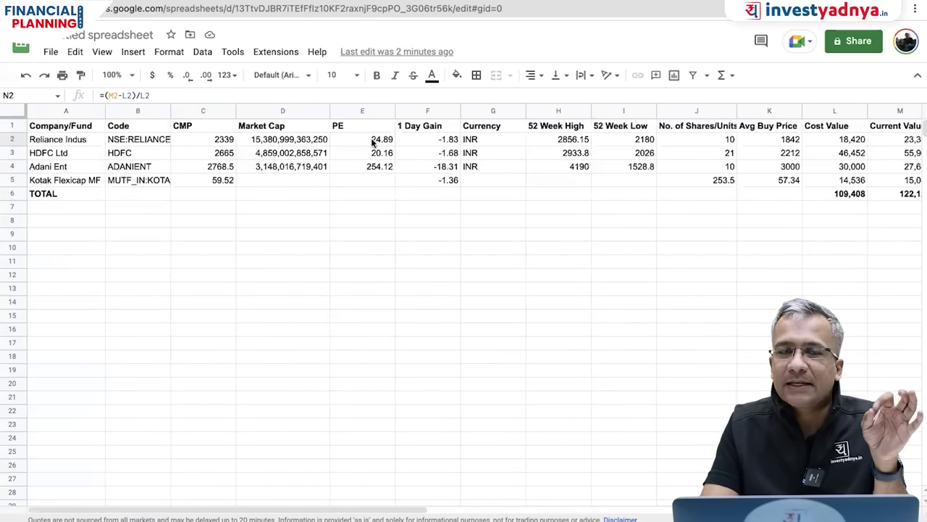
pyautogui.click(73, 151)
pyautogui.click(132, 156)
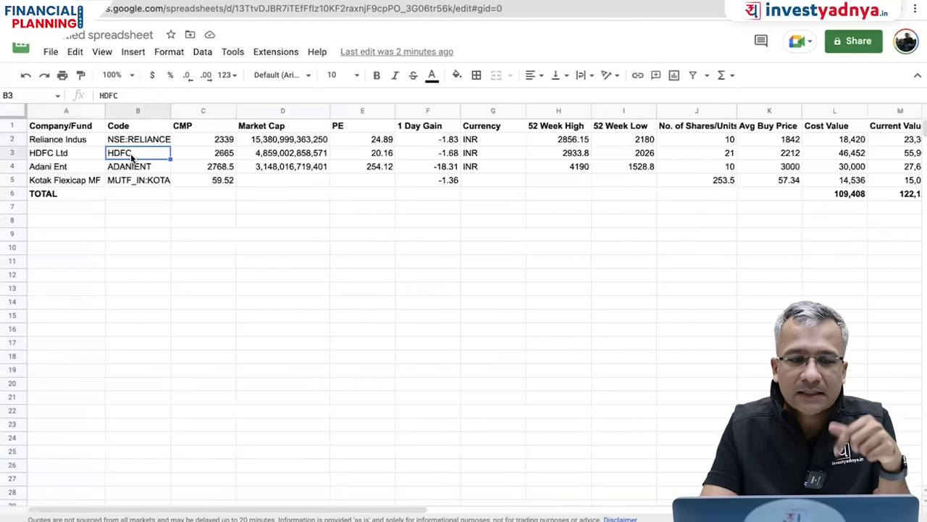
pyautogui.click(102, 95)
pyautogui.write('NSE:')
pyautogui.press('Return')
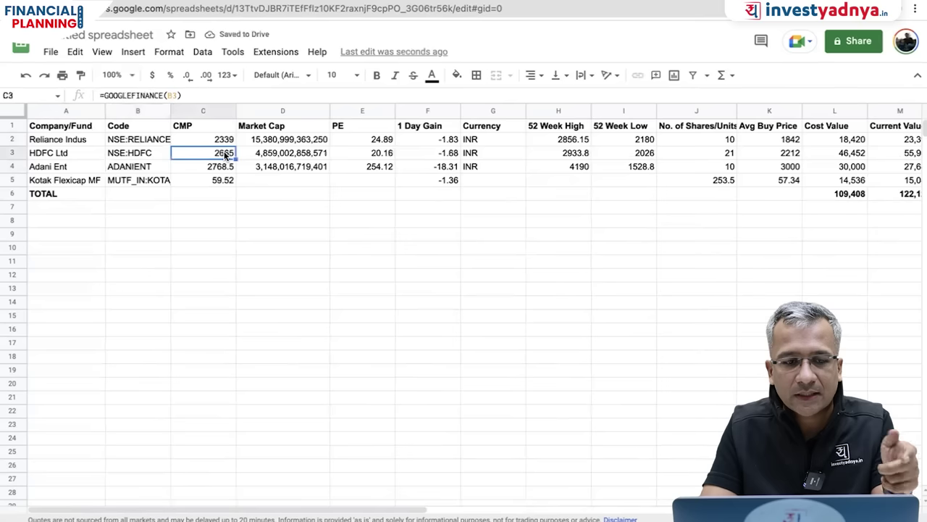
pyautogui.press('Up')
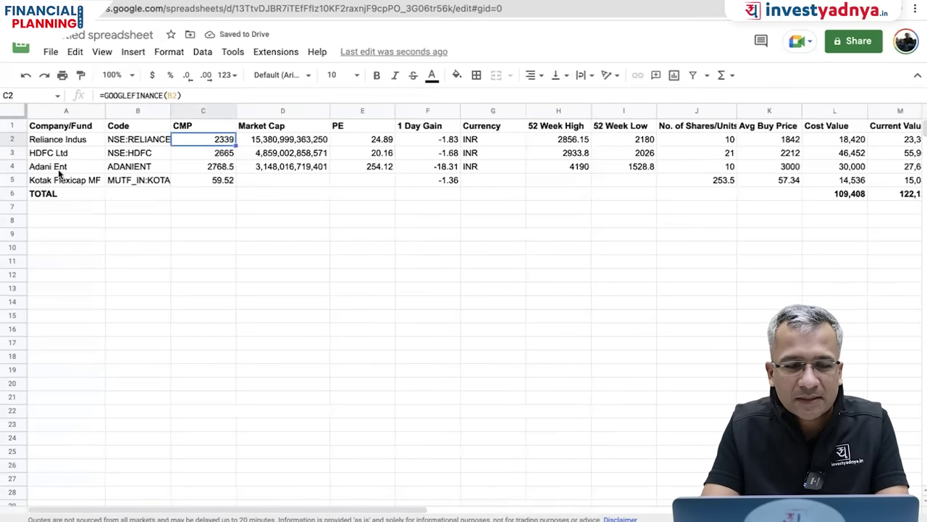
# Step: Insert one empty row above the Kotak Flexicap MF row
pyautogui.click(15, 180)
pyautogui.rightClick(15, 180)
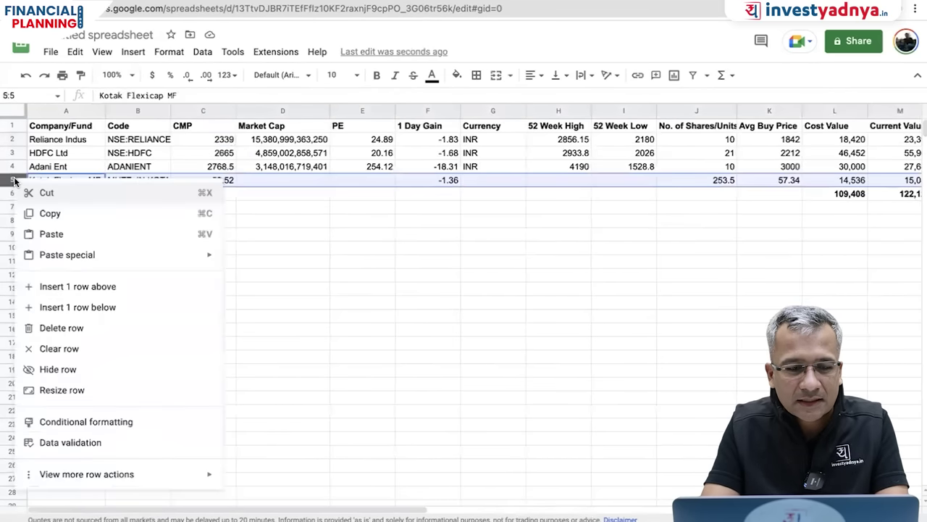
pyautogui.click(58, 286)
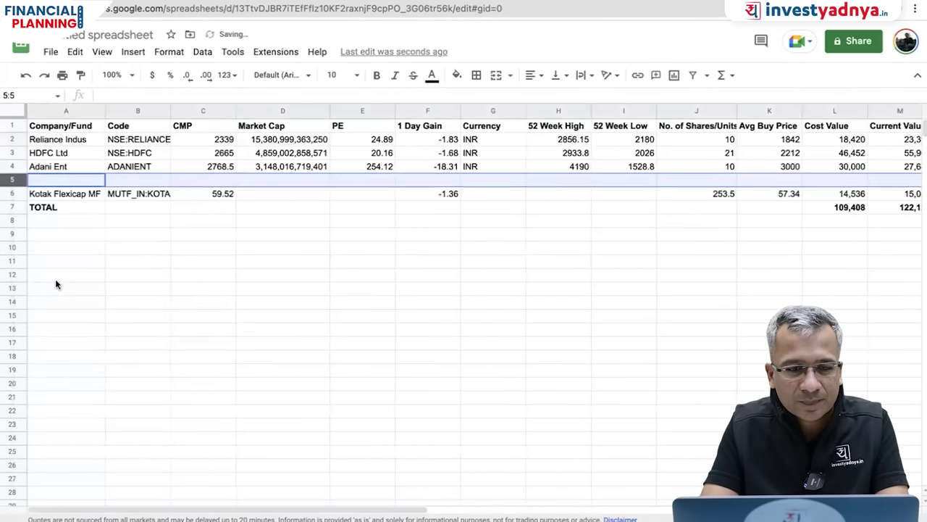
# Step: Switch to Google Finance, open the Hindustan Unilever Ltd quote page and select its ticker code HINDUNILVR
pyautogui.click(200, 4)
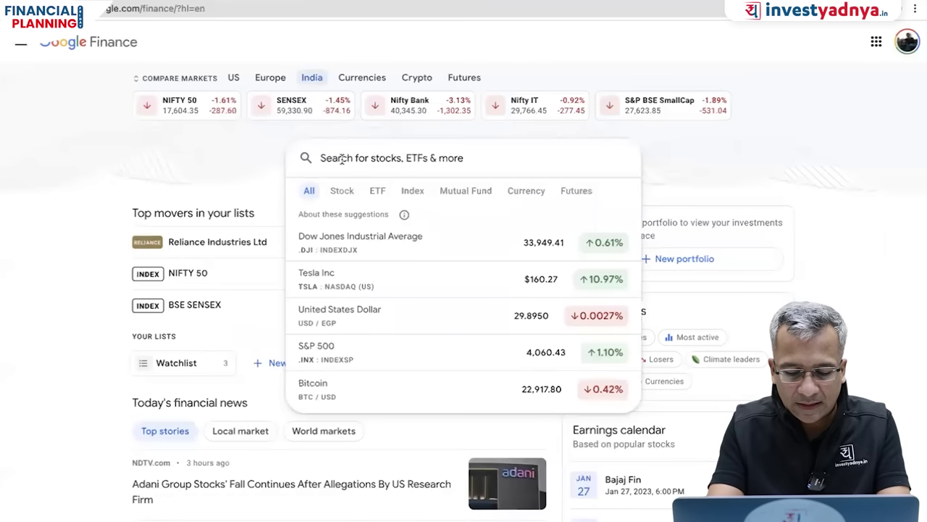
pyautogui.write('Hindustan')
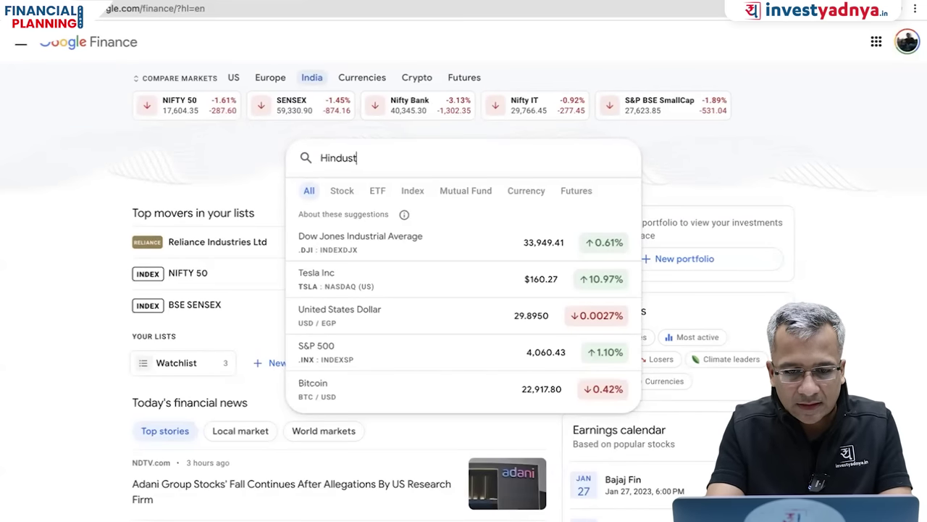
pyautogui.click(343, 240)
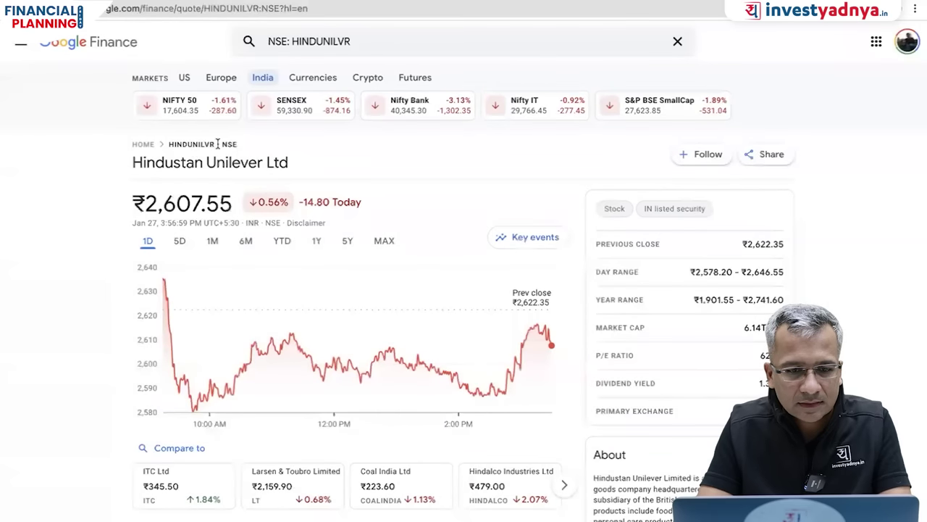
pyautogui.doubleClick(197, 144)
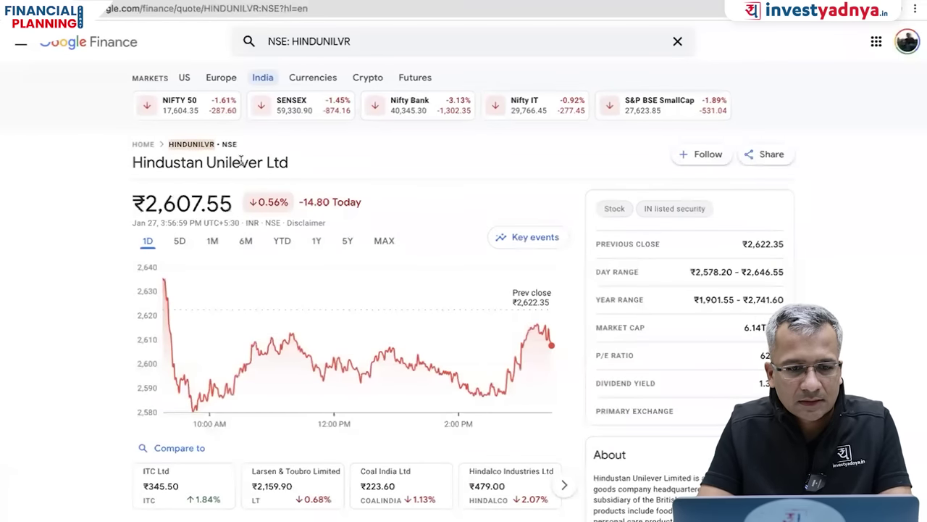
# Step: Switch back to the Google Sheets tracker and enter Hindustan Lever in A5 with the code NSE:HINDUNILVR in B5
pyautogui.hotkey('ctrl', 'Tab')
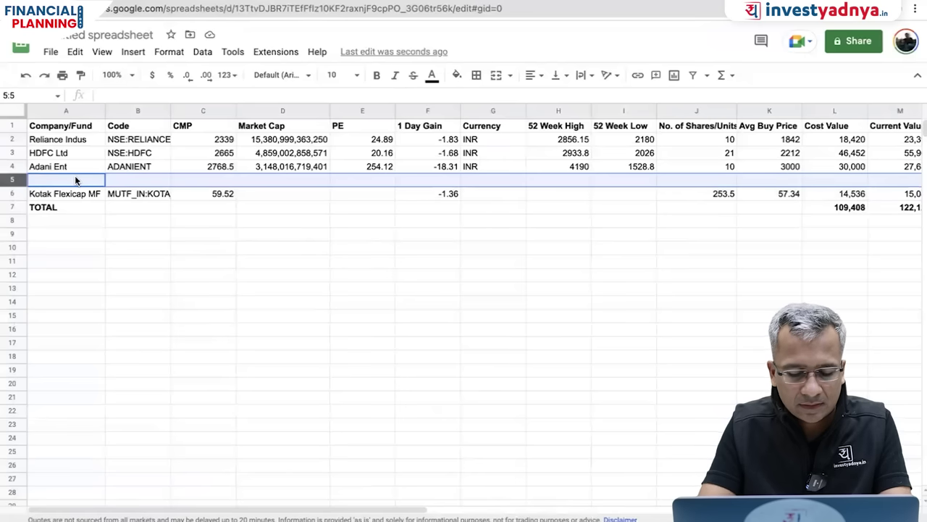
pyautogui.write('Hi')
pyautogui.press('Escape')
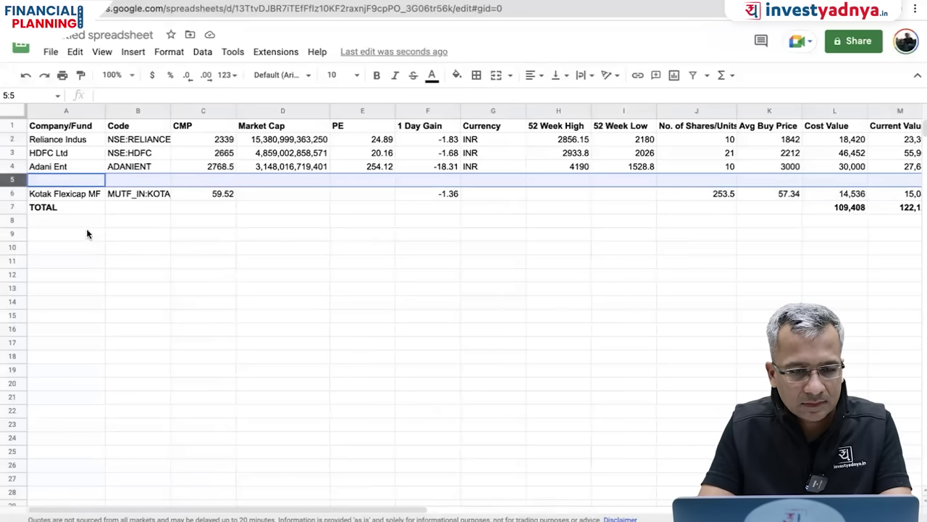
pyautogui.click(90, 228)
pyautogui.click(73, 180)
pyautogui.write('Hindustan Lever')
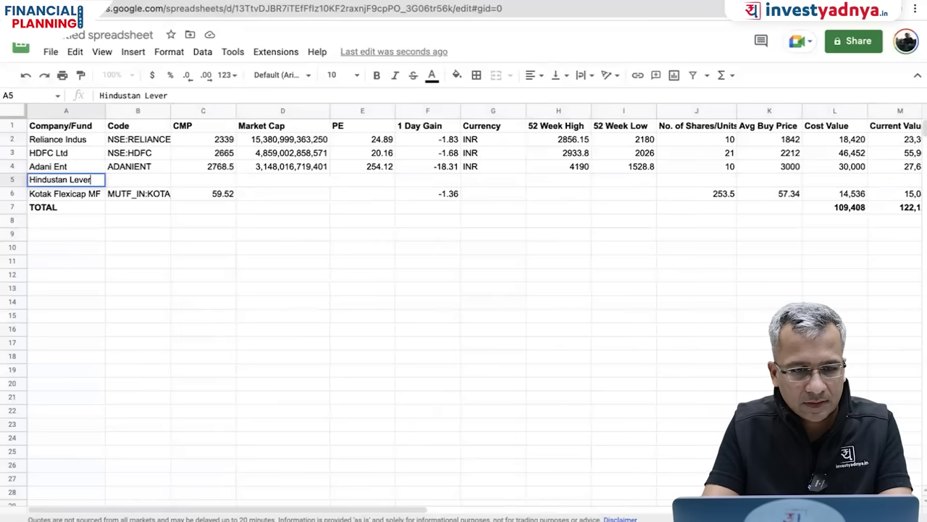
pyautogui.press('Tab')
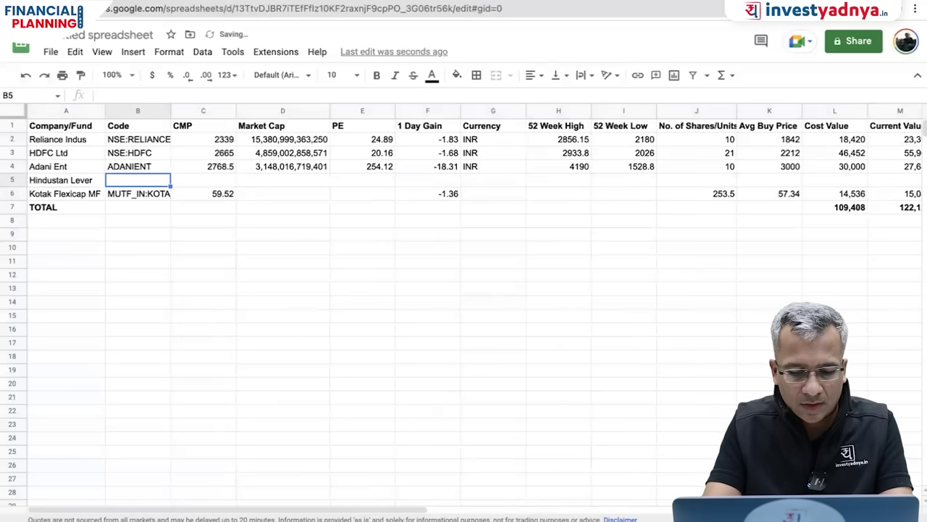
pyautogui.write('NSE:HINDUNILVR')
pyautogui.press('Return')
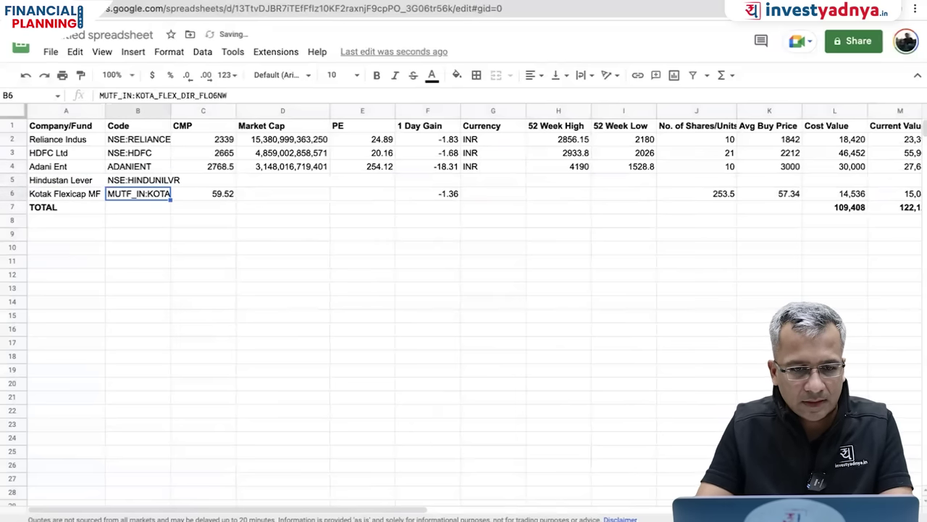
# Step: Fill Adani Ent's formulas from CMP through 52 Week Low down into Hindustan Lever's row, covering C5:I5
pyautogui.click(203, 180)
pyautogui.hotkey('shift', 'Up')
pyautogui.hotkey('shift', 'Right')
pyautogui.hotkey('shift', 'Right')
pyautogui.hotkey('shift', 'Right')
pyautogui.hotkey('shift', 'Right')
pyautogui.hotkey('shift', 'Right')
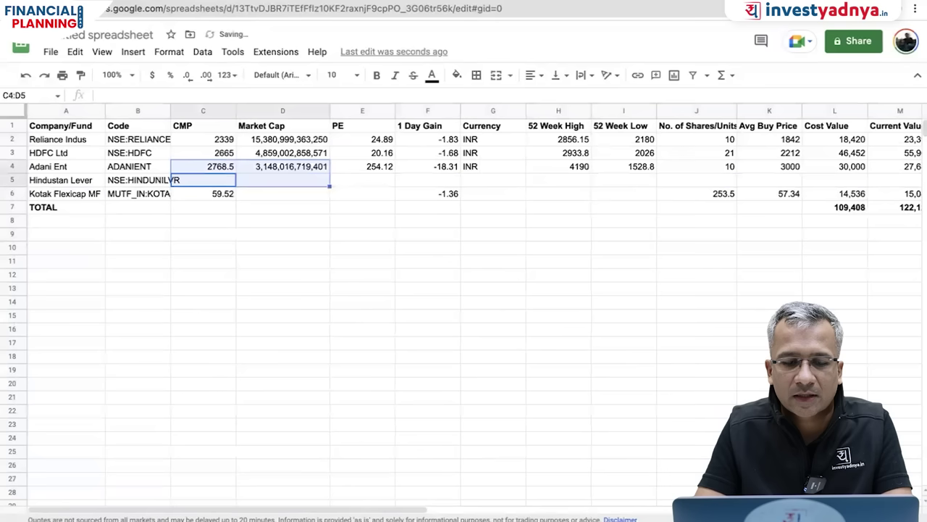
pyautogui.hotkey('shift', 'Right')
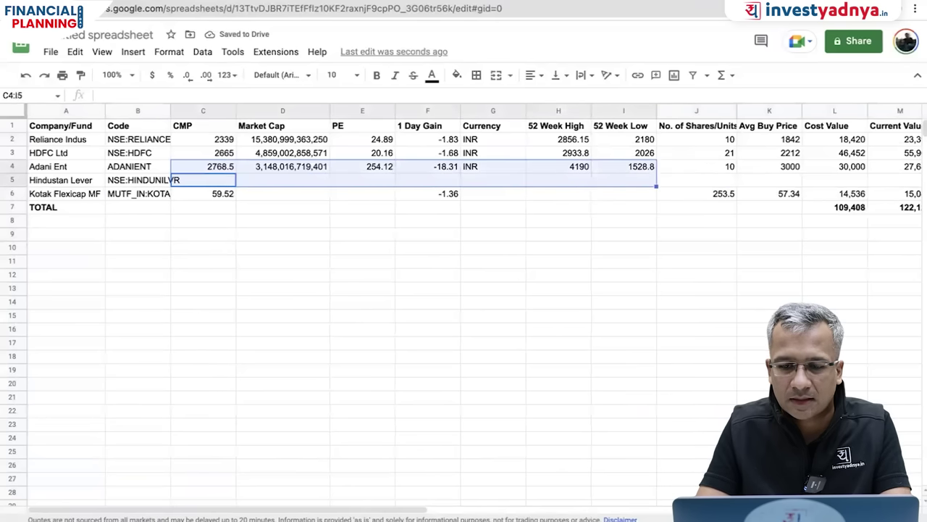
pyautogui.hotkey('ctrl', 'd')
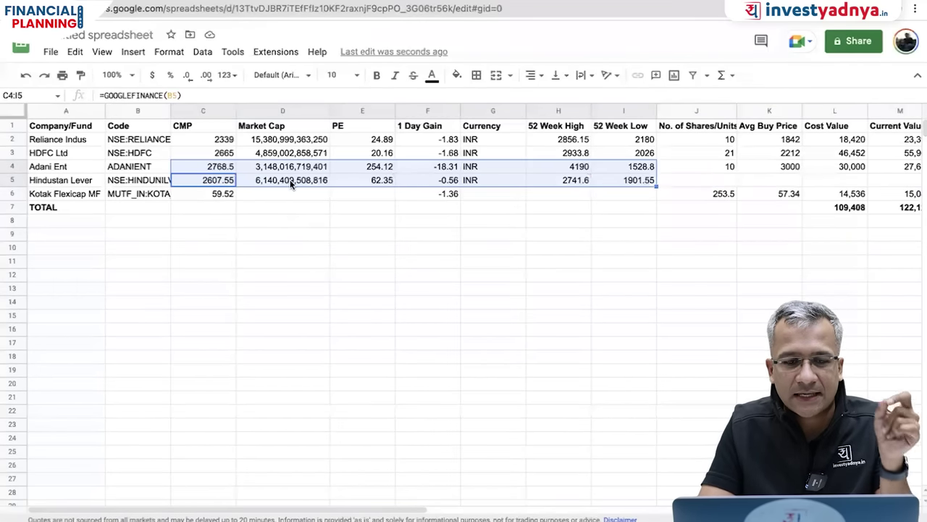
pyautogui.click(448, 182)
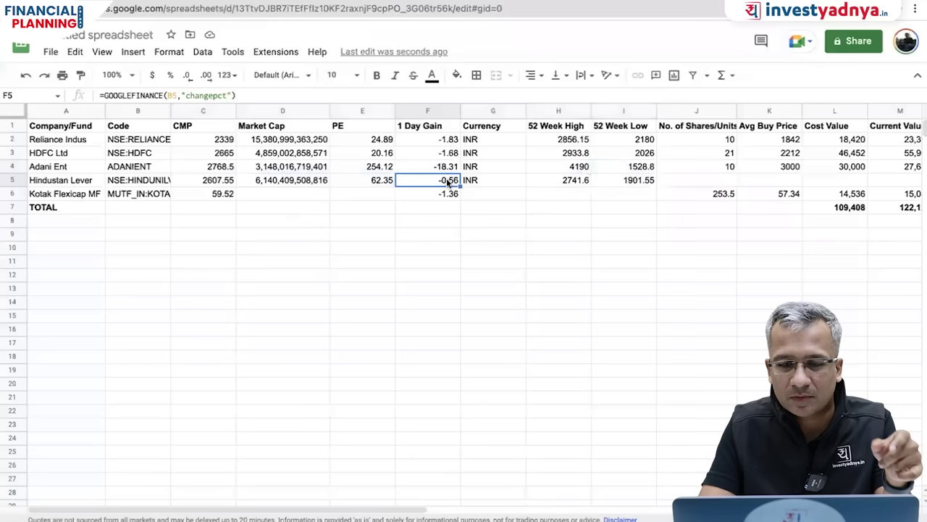
pyautogui.click(575, 181)
pyautogui.click(633, 181)
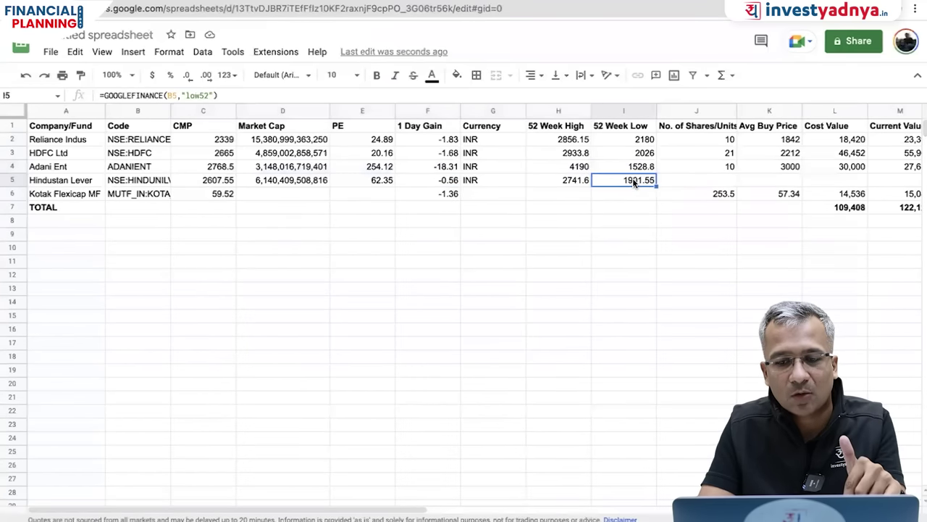
# Step: Enter 20 as Hindustan Lever's number of shares in J5 and 2200 as its average buy price in K5
pyautogui.click(714, 182)
pyautogui.hscroll(4, 714, 183)
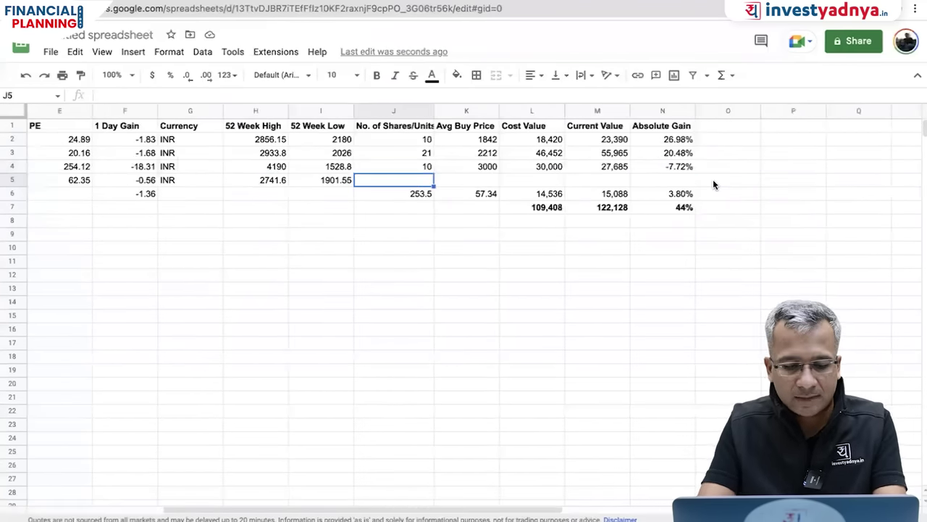
pyautogui.hscroll(1, 712, 180)
pyautogui.write('20')
pyautogui.press('Return')
pyautogui.press('Up')
pyautogui.press('Right')
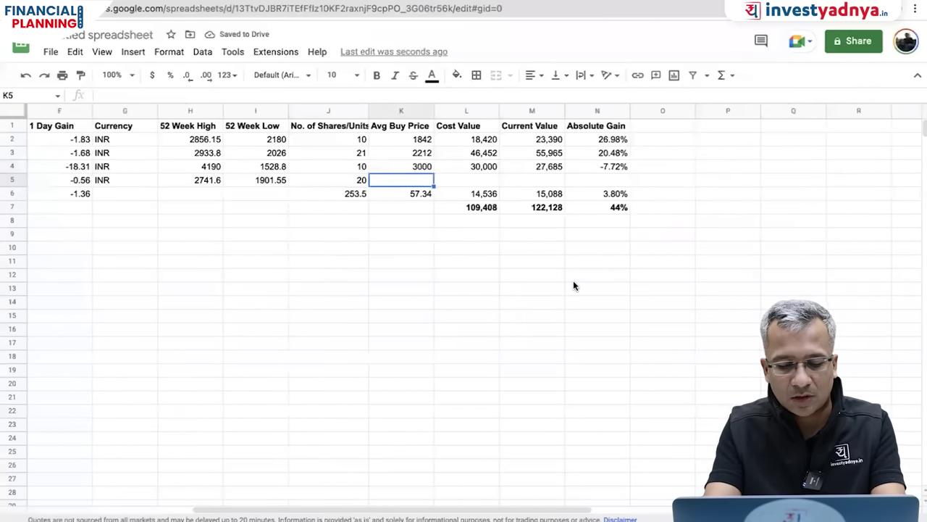
pyautogui.write('2200')
pyautogui.press('Return')
pyautogui.press('Up')
pyautogui.press('Right')
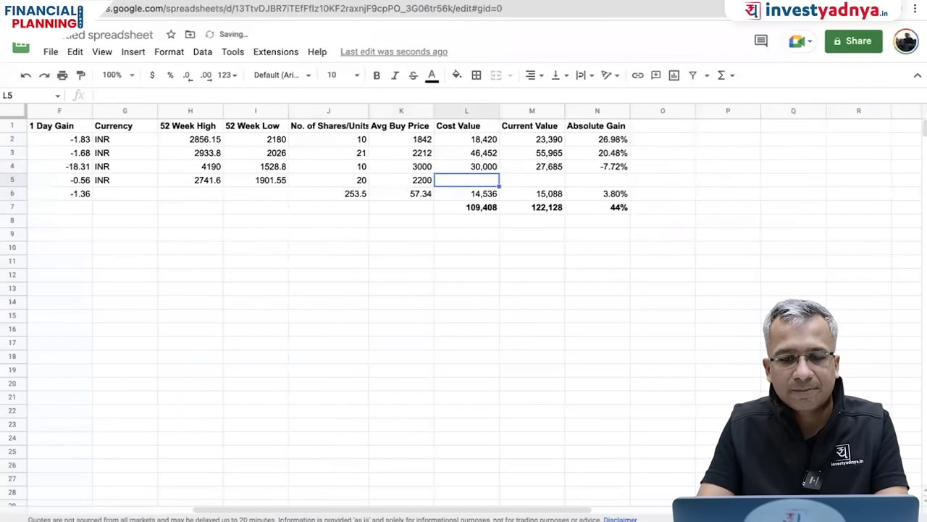
# Step: Fill Adani Ent's Cost Value, Current Value and Absolute Gain formulas down into Hindustan Lever's row, covering L5:N5
pyautogui.hotkey('shift', 'Up')
pyautogui.hotkey('shift', 'Right')
pyautogui.hotkey('shift', 'Right')
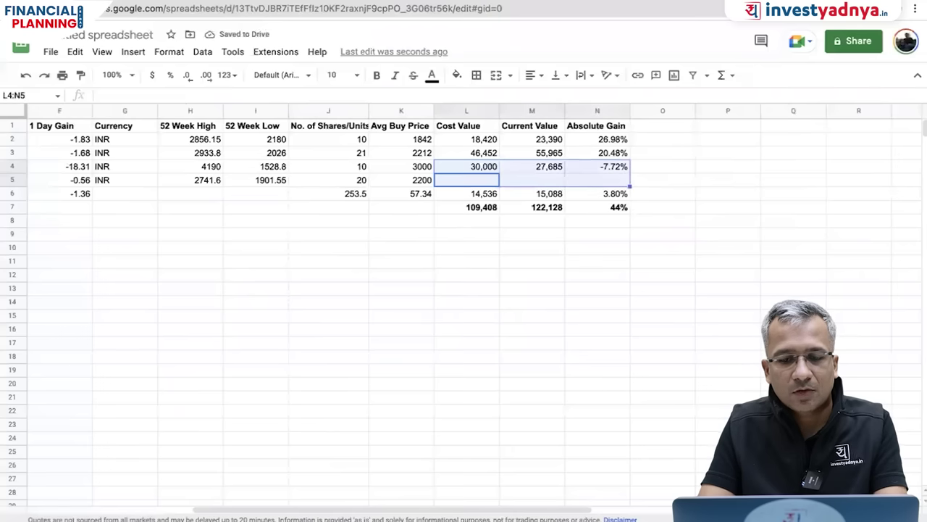
pyautogui.hotkey('ctrl', 'd')
# Step: Review Hindustan Lever's completed row from Absolute Gain back to its Code
pyautogui.press('Right')
pyautogui.press('Left')
pyautogui.press('Right')
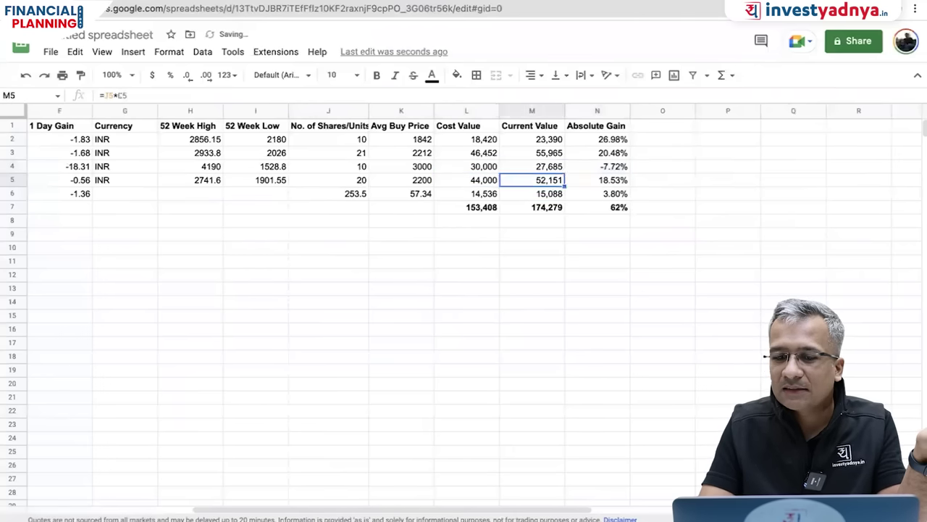
pyautogui.press('Right')
pyautogui.press('Left')
pyautogui.press('Left')
pyautogui.press('Left')
pyautogui.press('Left')
pyautogui.press('Left')
pyautogui.press('Left')
pyautogui.press('Left')
pyautogui.press('Left')
pyautogui.press('Left')
pyautogui.press('Left')
pyautogui.press('Left')
pyautogui.press('Left')
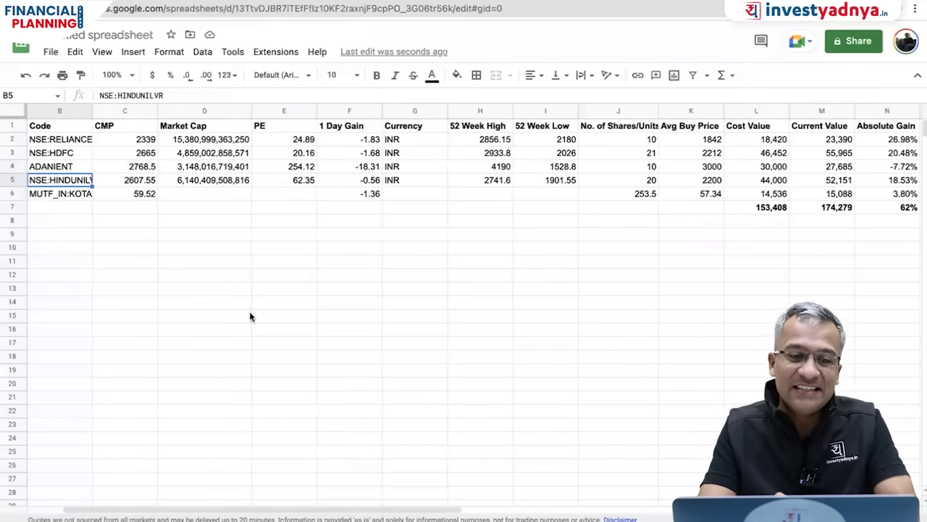
pyautogui.hscroll(-2, 249, 313)
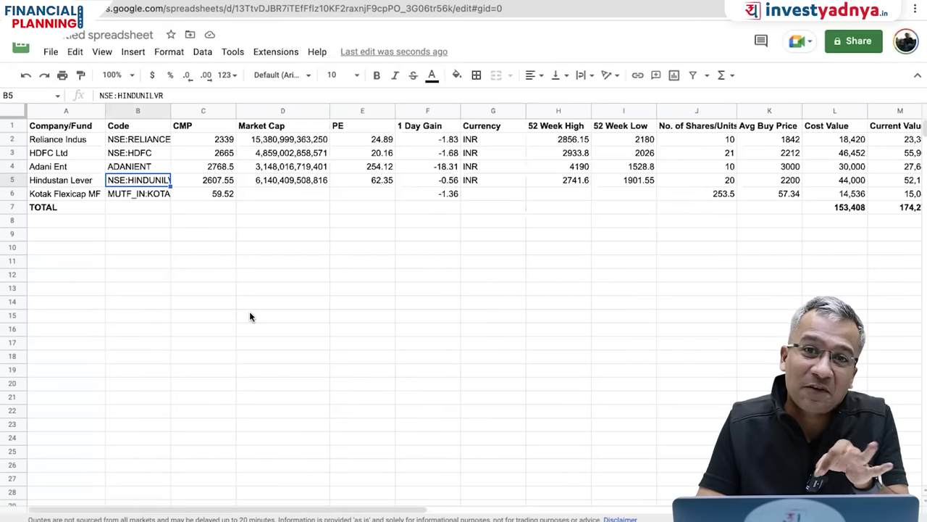
# Step: Examine Kotak Flexicap MF's fund code and its GOOGLEFINANCE formulas for CMP and 1 Day Gain
pyautogui.click(76, 196)
pyautogui.click(129, 195)
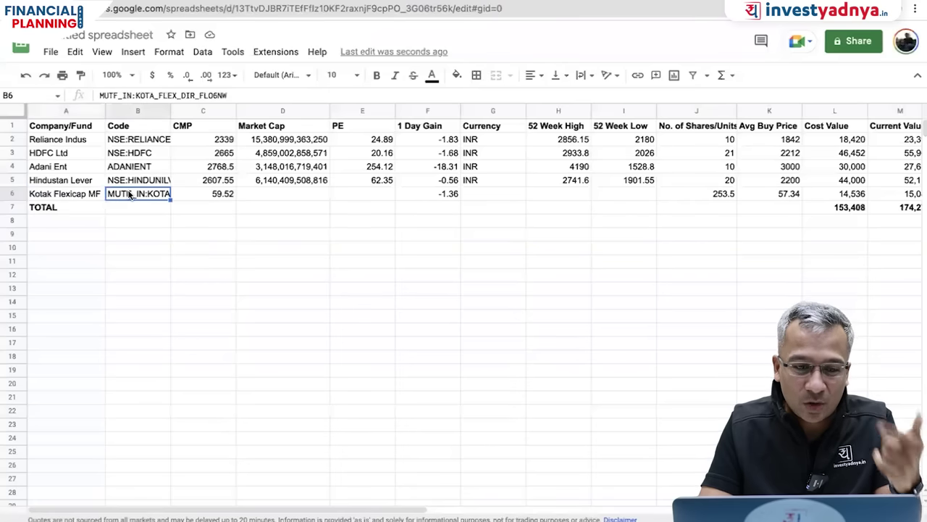
pyautogui.click(198, 194)
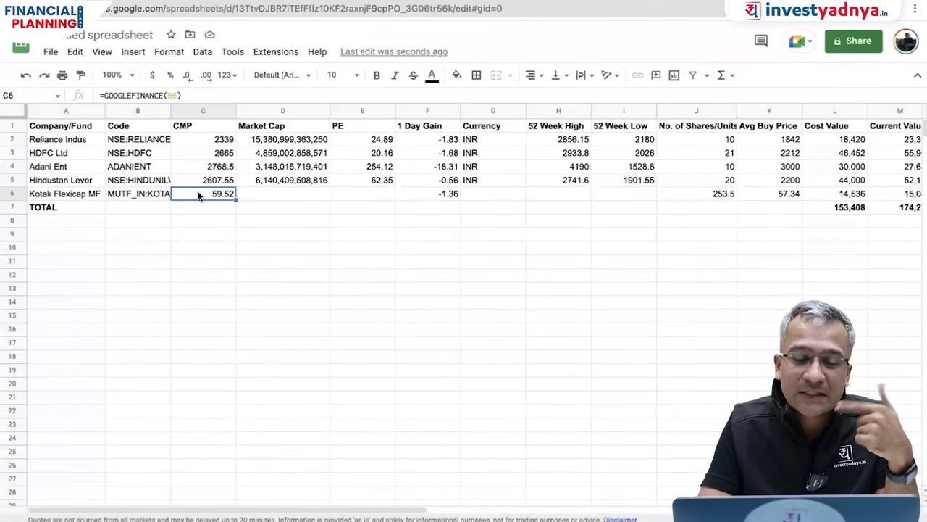
pyautogui.click(452, 194)
pyautogui.hscroll(2, 536, 224)
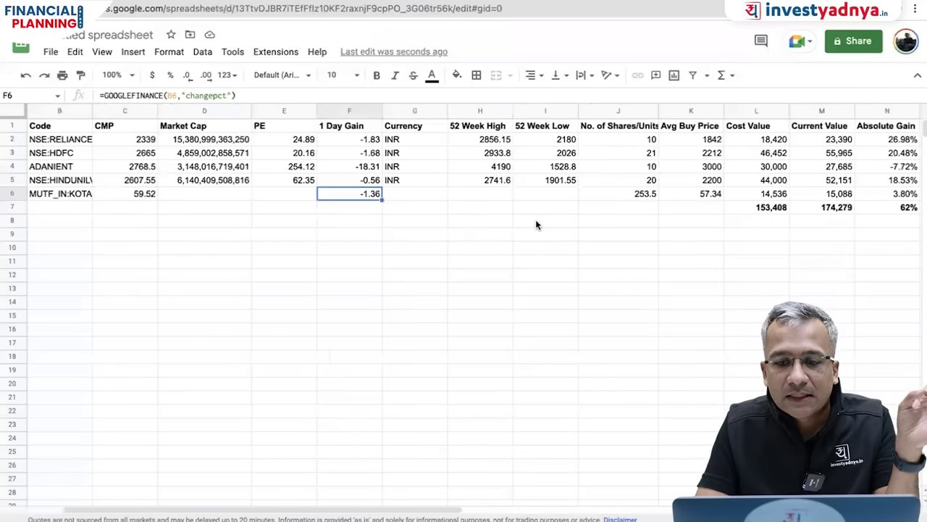
pyautogui.hscroll(-2, 481, 222)
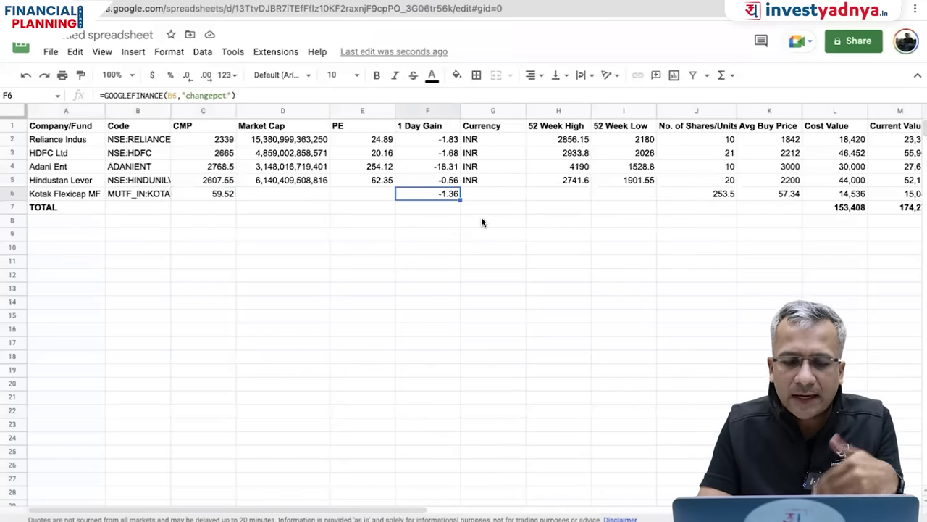
# Step: Examine Kotak Flexicap MF's units and average buy price, plus its Cost Value, Current Value and Absolute Gain formulas
pyautogui.click(698, 193)
pyautogui.hscroll(2, 699, 194)
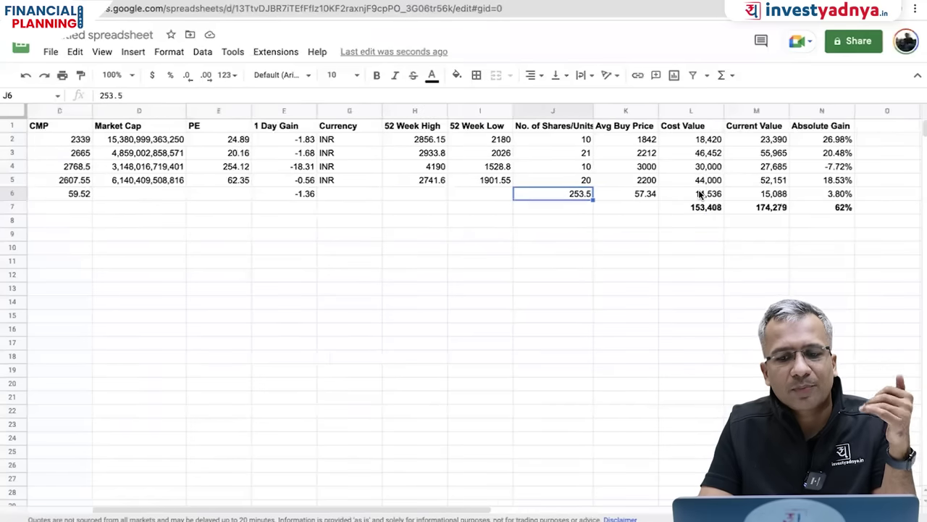
pyautogui.hscroll(1, 698, 193)
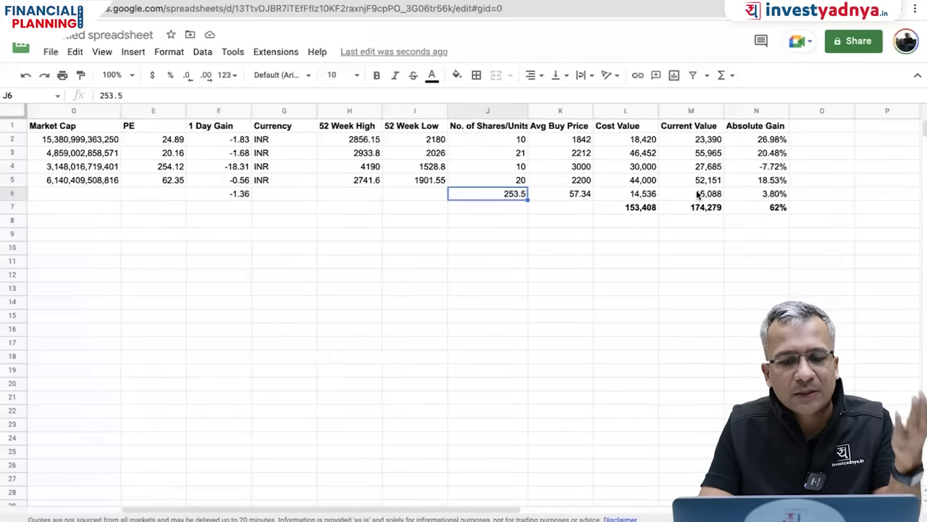
pyautogui.click(579, 195)
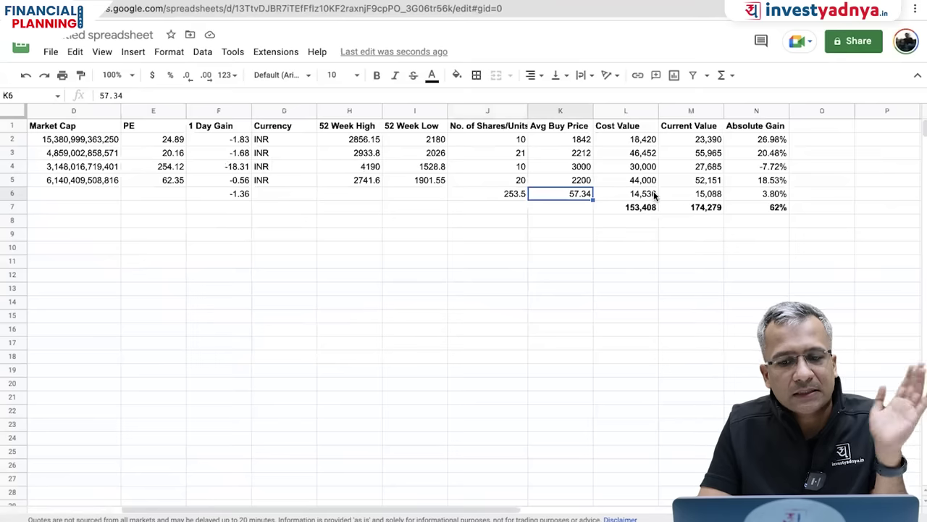
pyautogui.press('Right')
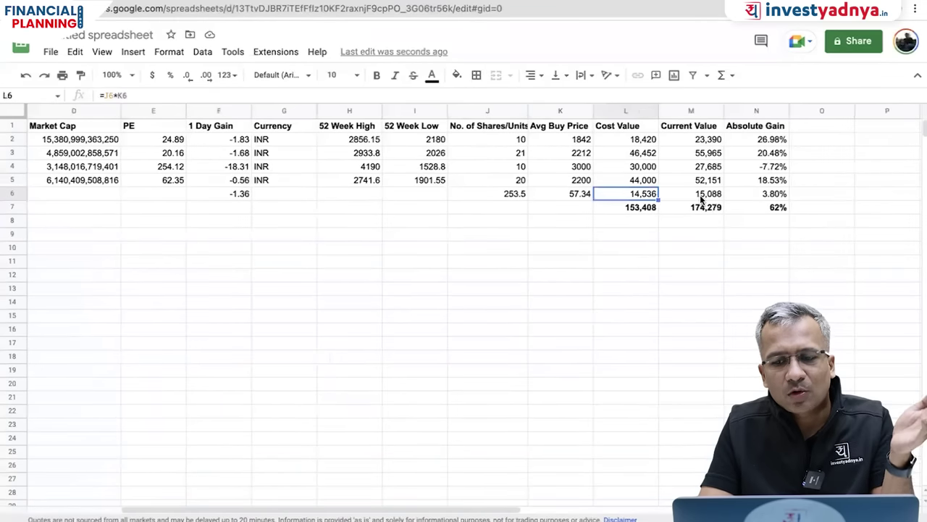
pyautogui.press('Right')
pyautogui.press('Right')
pyautogui.hscroll(-3, 585, 213)
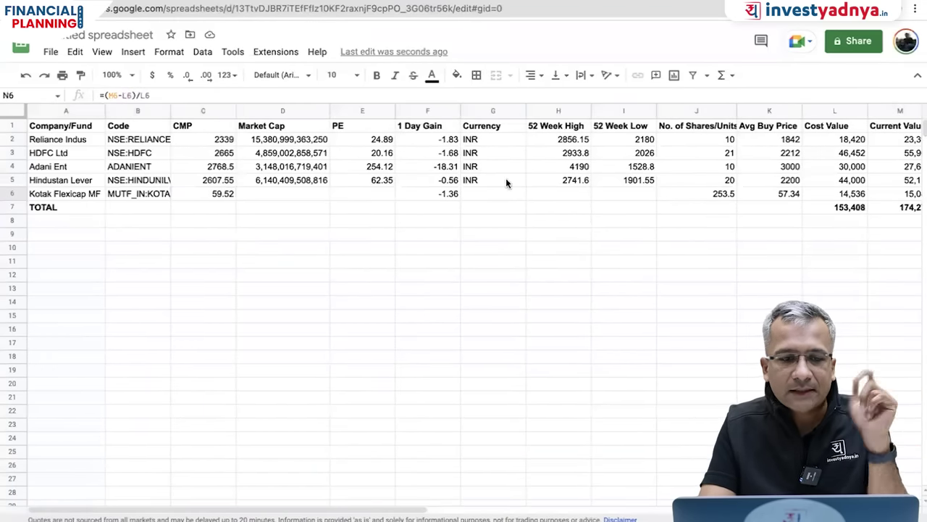
# Step: Switch to Google Finance, search for "Sbi small" and open the SBI Small Cap Fund Direct Plan Growth quote page
pyautogui.hotkey('ctrl', 'Tab')
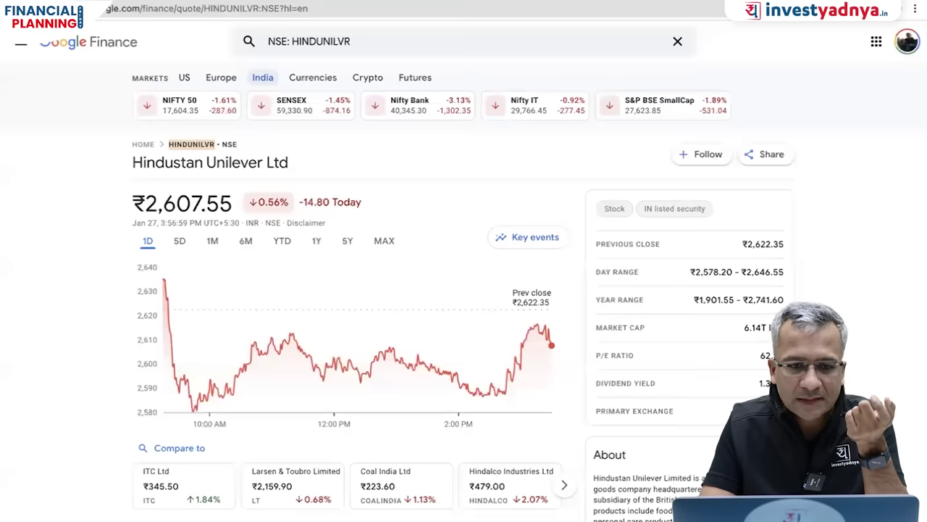
pyautogui.click(330, 42)
pyautogui.write('Mirae')
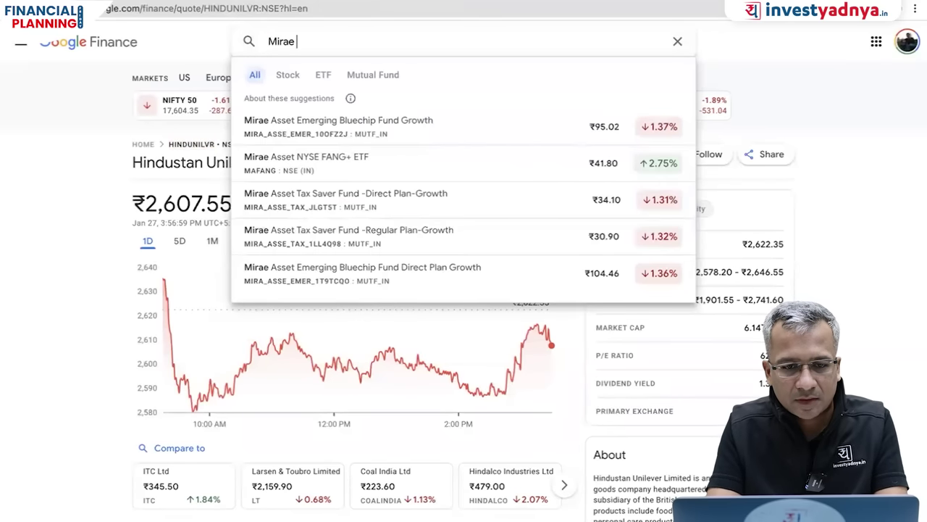
pyautogui.hotkey('ctrl', 'a')
pyautogui.write('S')
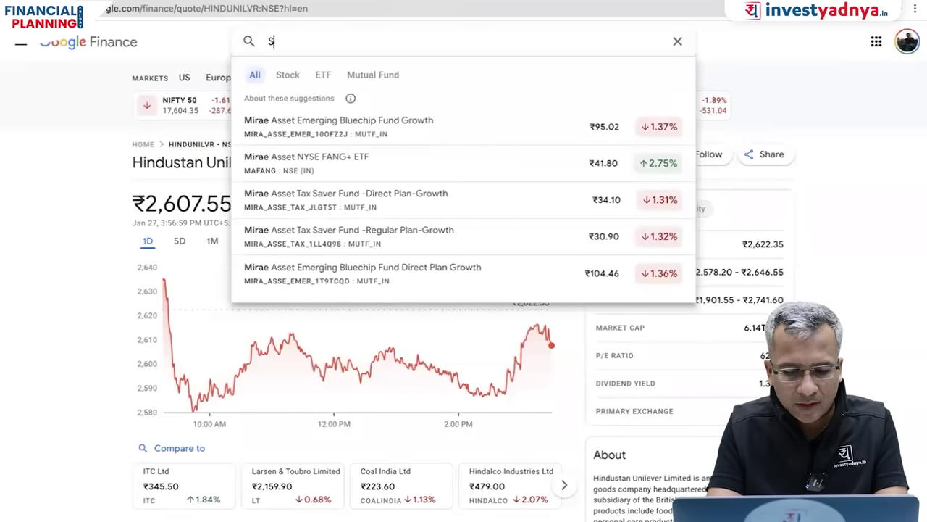
pyautogui.write('bi small')
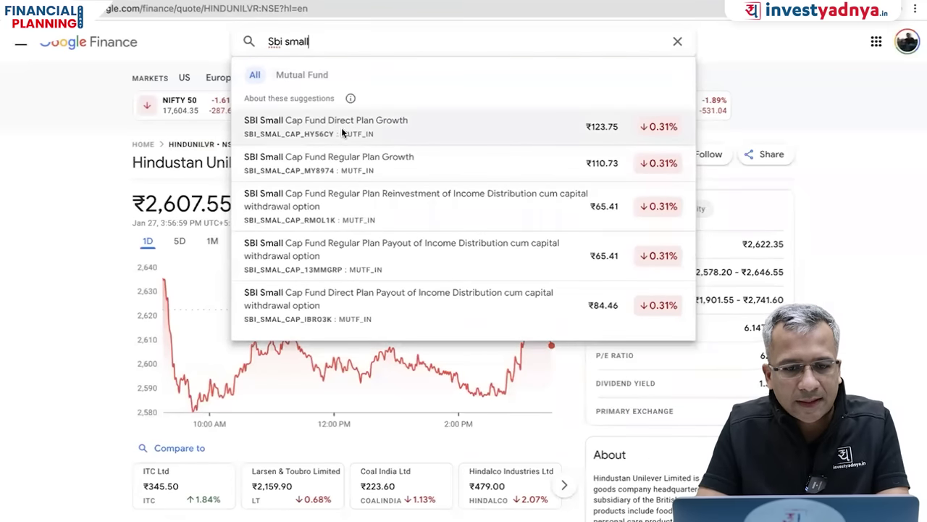
pyautogui.click(341, 128)
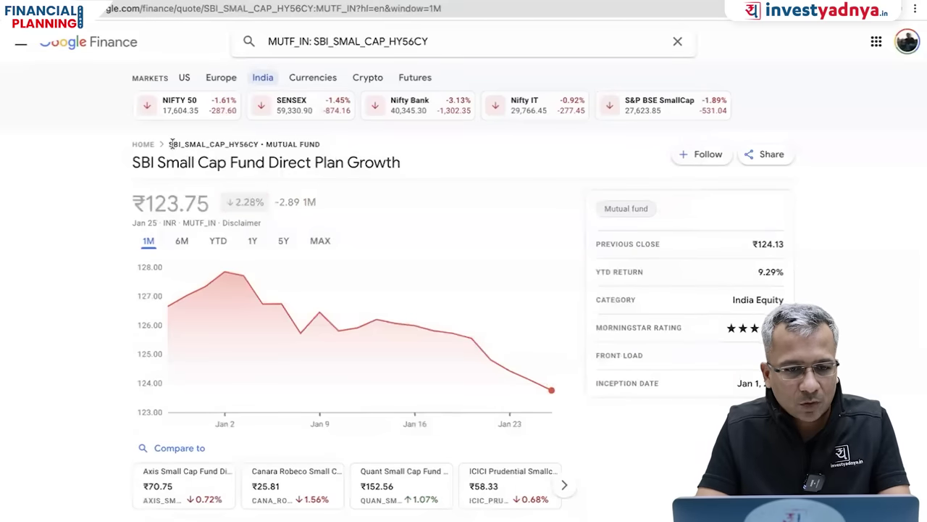
# Step: Copy the SBI Small Cap Fund's full code from Google Finance and switch back to the portfolio spreadsheet in Google Sheets
pyautogui.tripleClick(312, 42)
pyautogui.hotkey('ctrl', 'c')
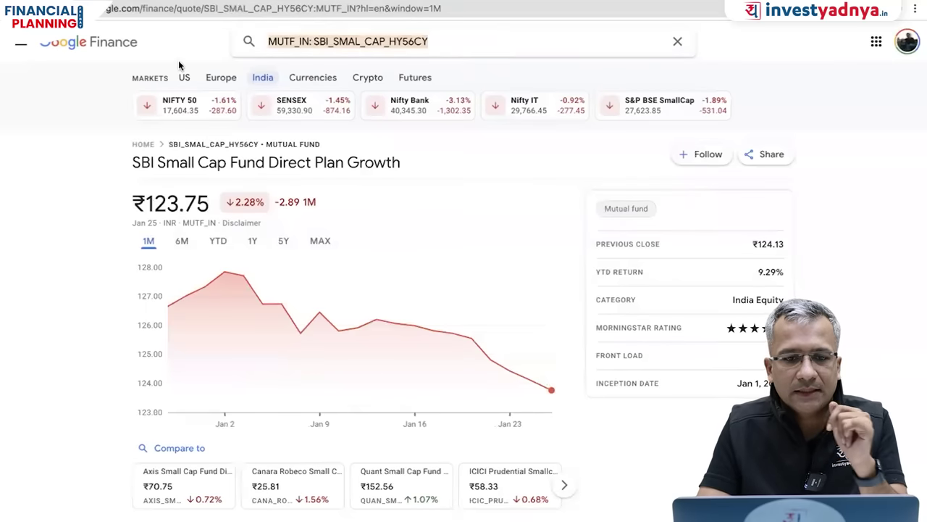
pyautogui.hotkey('ctrl', 'Tab')
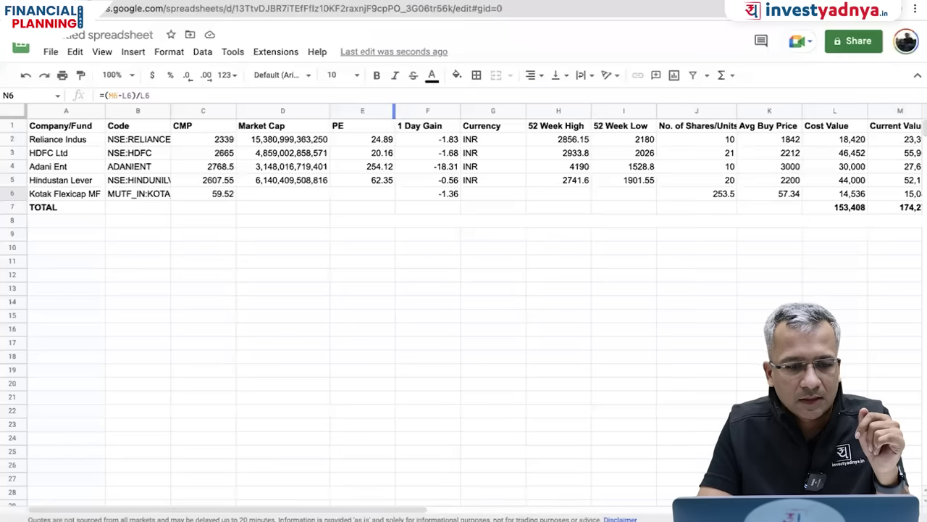
# Step: Insert a row above TOTAL and name its fund "SBI Small Cap MF"
pyautogui.click(10, 208)
pyautogui.rightClick(9, 209)
pyautogui.click(58, 315)
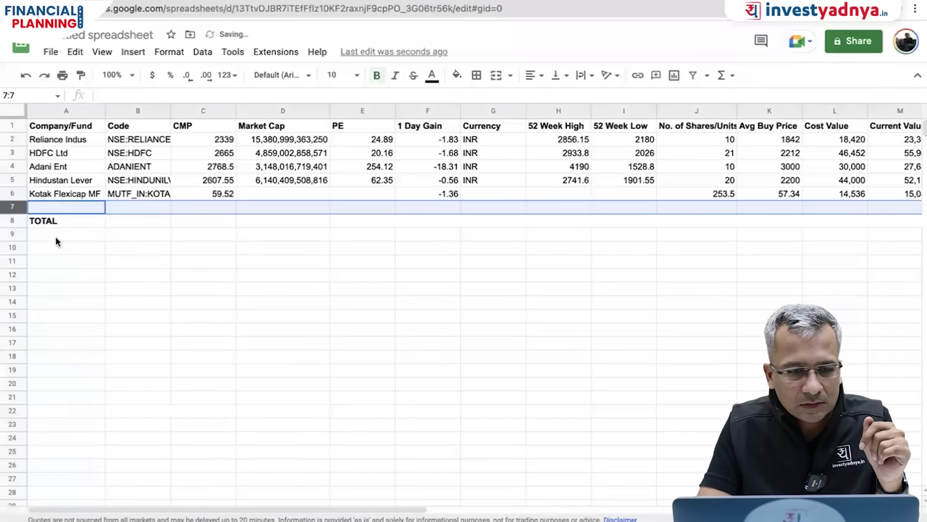
pyautogui.click(60, 208)
pyautogui.write('SBI Smal')
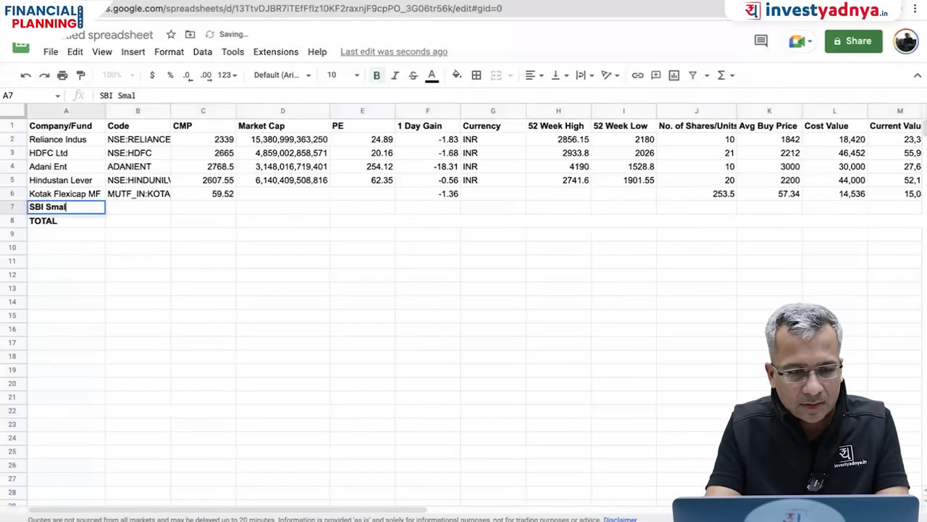
pyautogui.write('l Cap MF')
pyautogui.press('Tab')
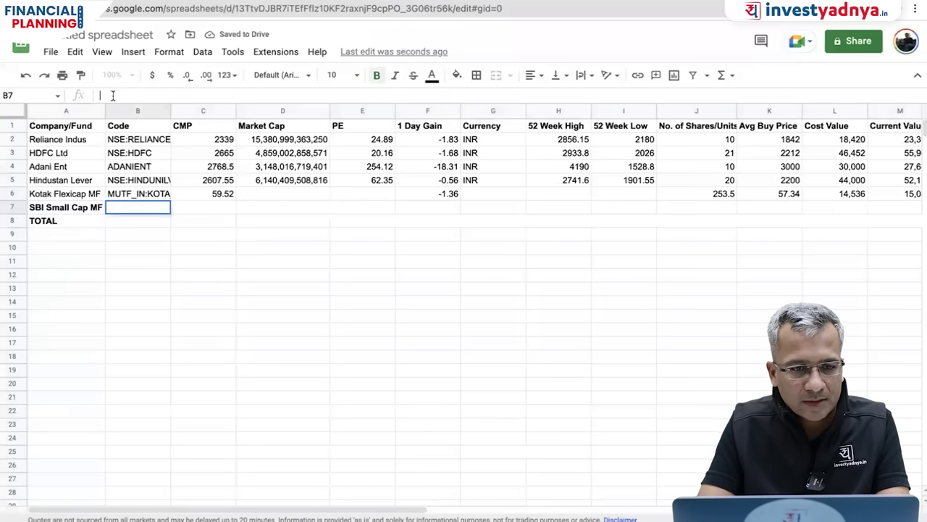
# Step: Enter the code MUTF_IN:SBI_SMAL_CAP_HY56CY without a space for SBI Small Cap MF, and remove the bold from its name and code
pyautogui.hotkey('ctrl', 'v')
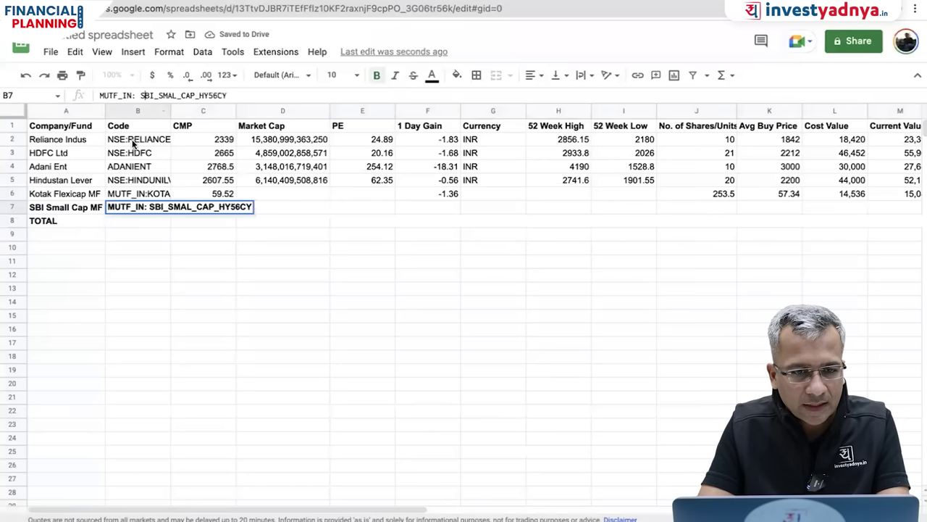
pyautogui.press('BackSpace')
pyautogui.press('Return')
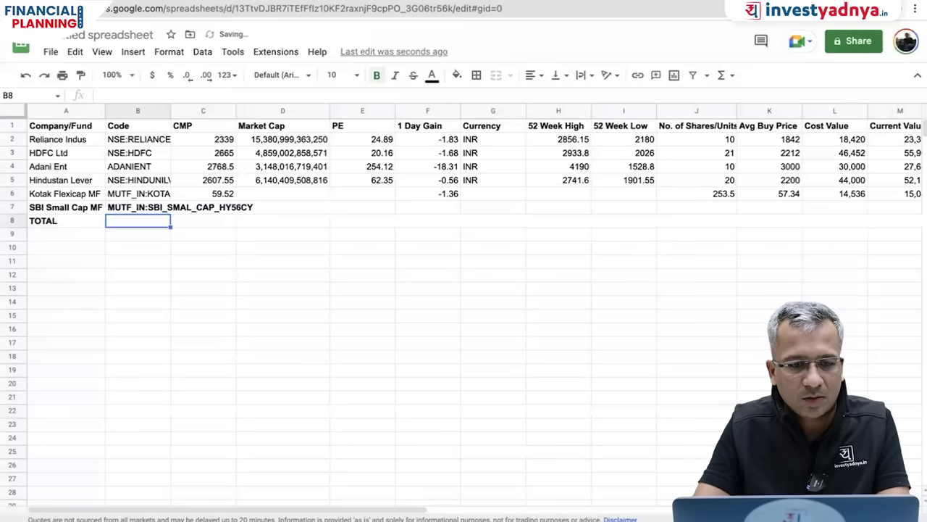
pyautogui.click(138, 207)
pyautogui.click(65, 207)
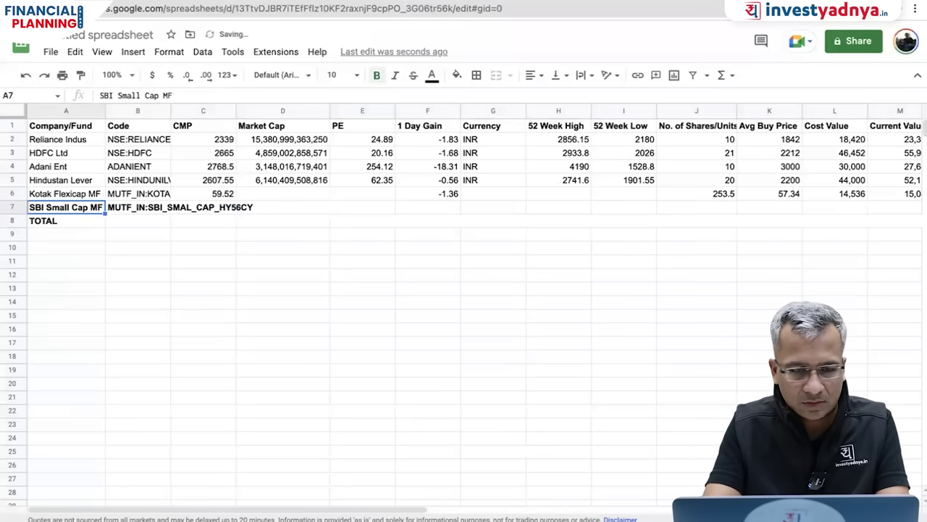
pyautogui.keyDown('shift'); pyautogui.click(138, 207); pyautogui.keyUp('shift')
# Step: Copy Kotak Flexicap MF's CMP and 1 Day Gain formulas down to the SBI Small Cap MF row
pyautogui.click(203, 207)
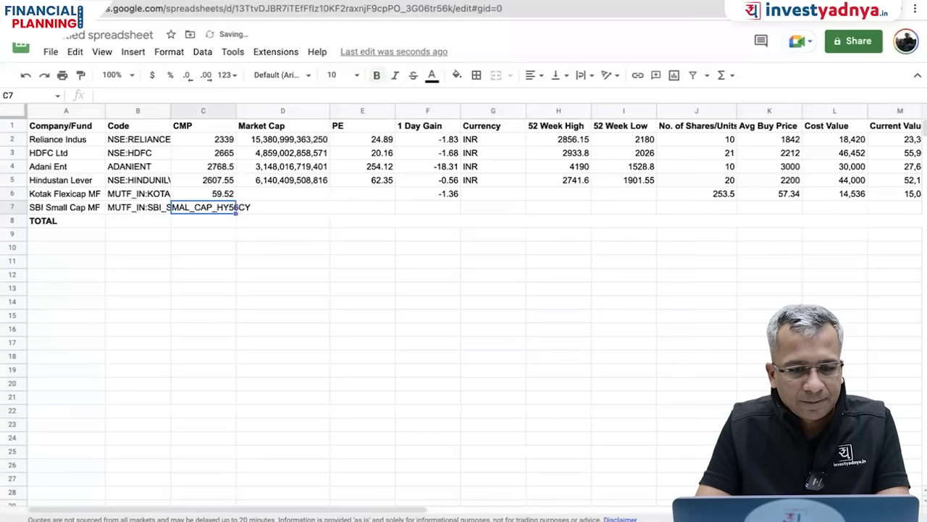
pyautogui.keyDown('shift'); pyautogui.click(203, 193); pyautogui.keyUp('shift')
pyautogui.hotkey('ctrl', 'd')
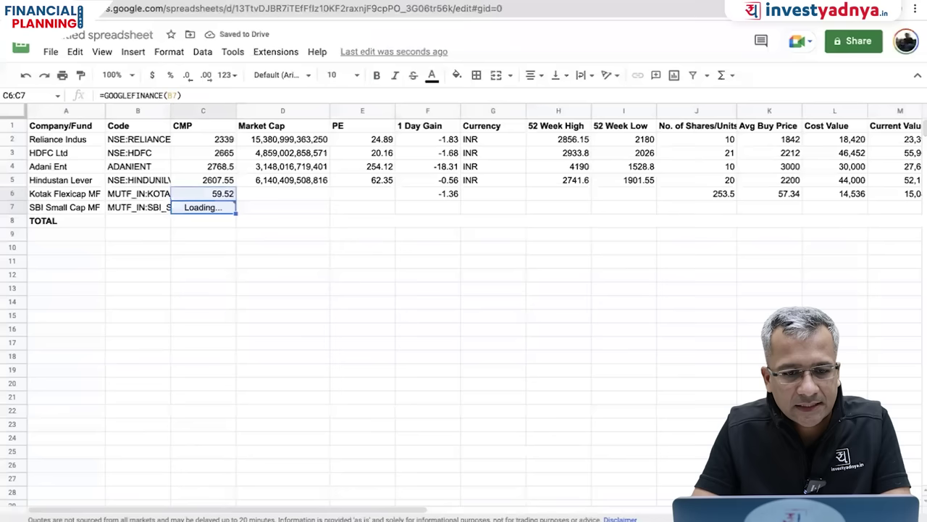
pyautogui.click(282, 207)
pyautogui.click(428, 207)
pyautogui.hotkey('shift', 'Up')
pyautogui.hotkey('ctrl', 'd')
# Step: Enter 512 units and an average buy price of 126 for SBI Small Cap MF
pyautogui.click(558, 207)
pyautogui.click(696, 207)
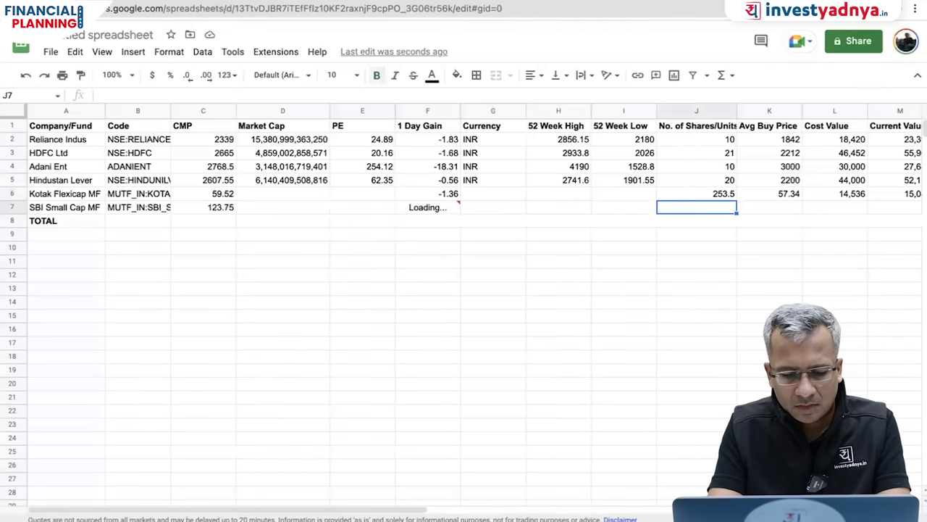
pyautogui.write('512')
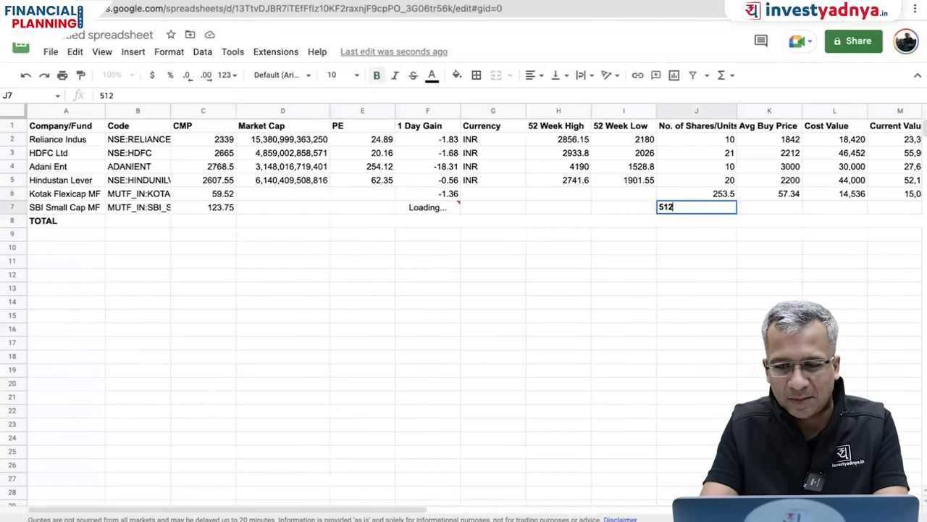
pyautogui.press('Return')
pyautogui.click(769, 207)
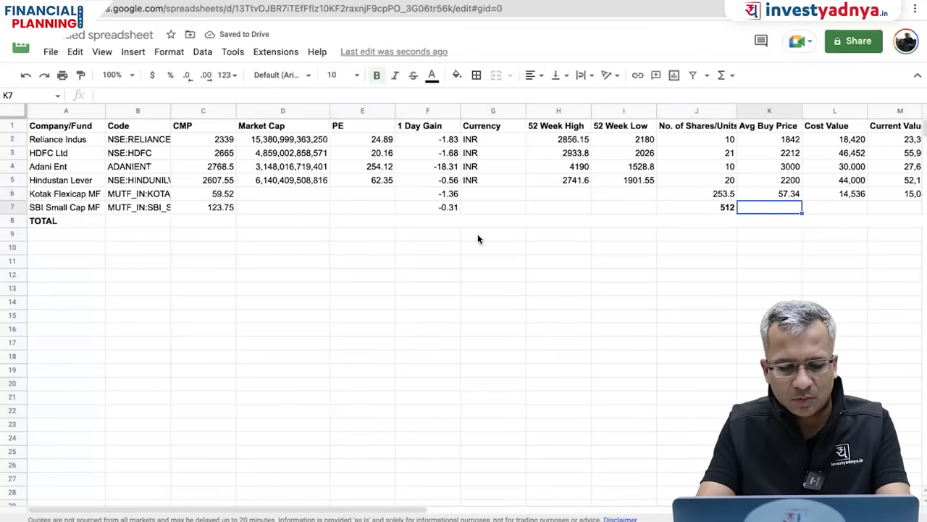
pyautogui.write('12')
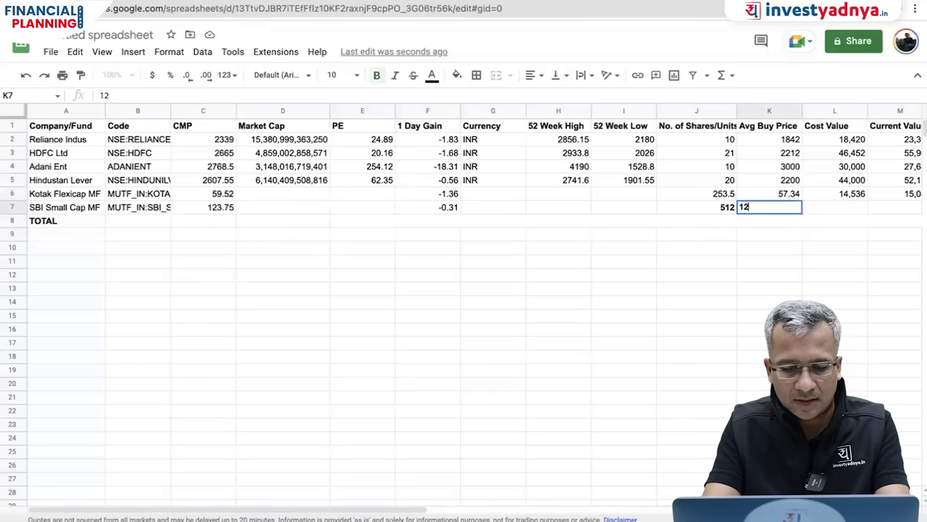
pyautogui.write('6')
pyautogui.press('Return')
# Step: Copy Kotak Flexicap MF's Cost Value, Current Value and Absolute Gain formulas down to the SBI Small Cap MF row
pyautogui.press('Up')
pyautogui.press('Right')
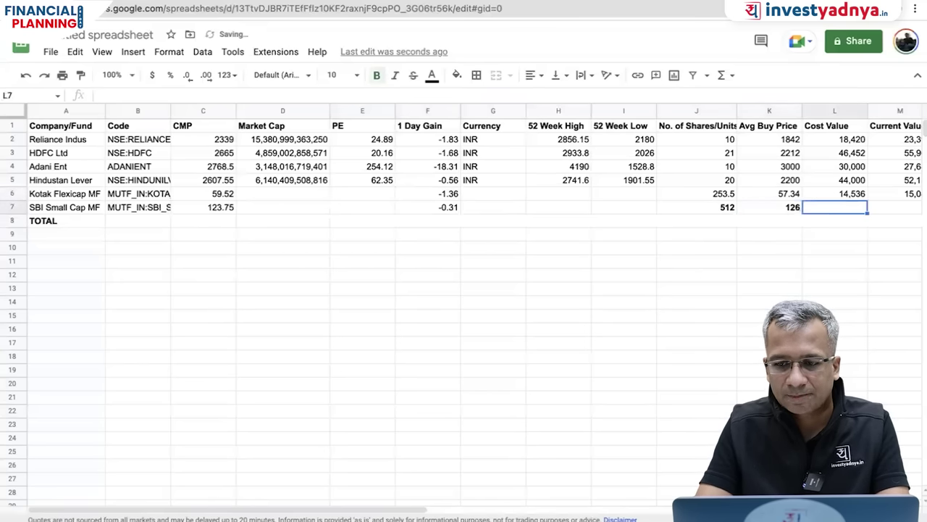
pyautogui.press('Left')
pyautogui.press('Right')
pyautogui.press('Right')
pyautogui.press('Right')
pyautogui.press('Left')
pyautogui.press('Right')
pyautogui.press('Left')
pyautogui.press('Left')
pyautogui.hotkey('shift', 'Up')
pyautogui.hotkey('shift', 'Right')
pyautogui.hotkey('shift', 'Right')
pyautogui.hotkey('ctrl', 'd')
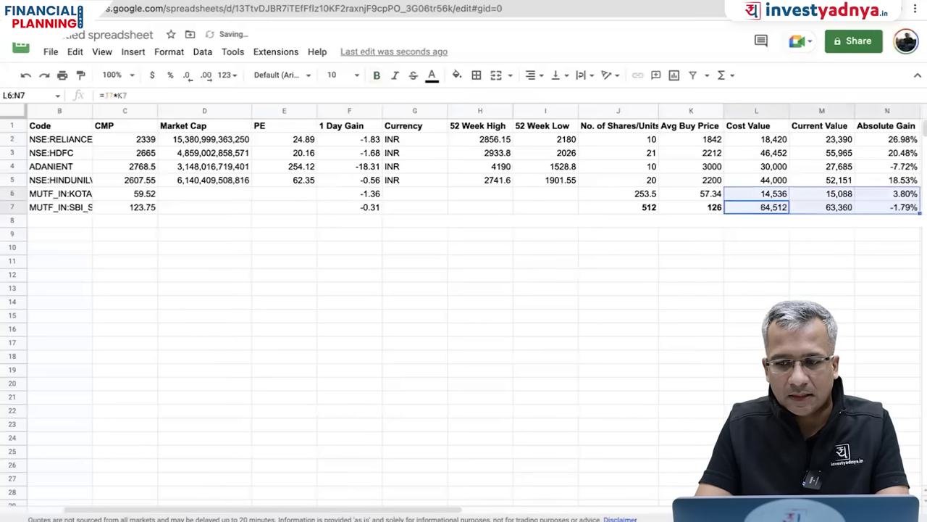
# Step: Remove the bold from SBI Small Cap MF's number of units and average buy price
pyautogui.press('Right')
pyautogui.press('Right')
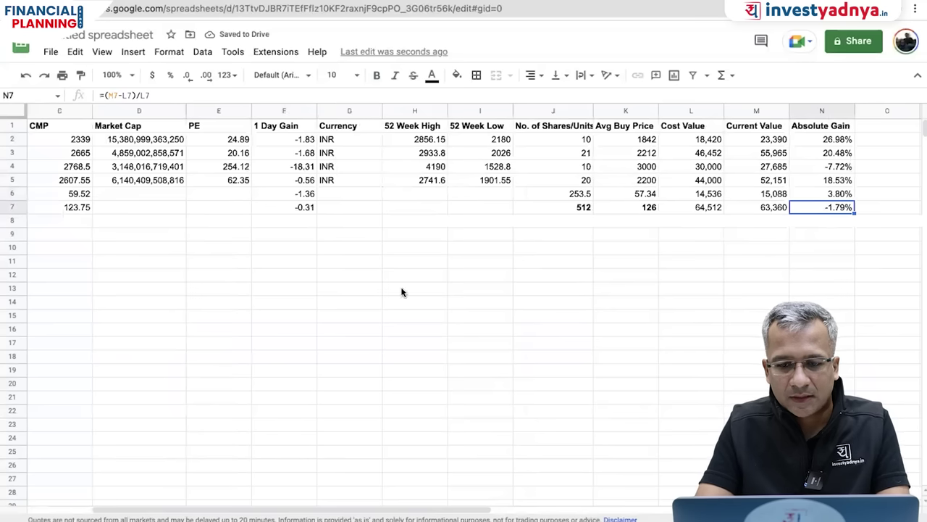
pyautogui.moveTo(558, 207); pyautogui.dragTo(623, 206)
pyautogui.hotkey('ctrl', 'b')
# Step: Examine the TOTAL row's formulas for Cost Value, Current Value and Absolute Gain
pyautogui.press('Left')
pyautogui.press('Left')
pyautogui.press('Left')
pyautogui.press('Left')
pyautogui.press('Left')
pyautogui.press('Left')
pyautogui.press('Left')
pyautogui.press('Left')
pyautogui.press('Left')
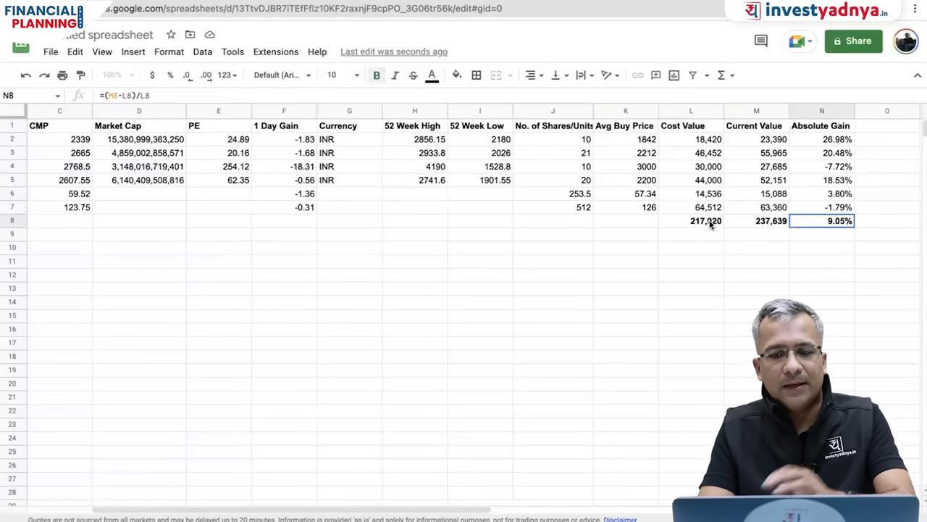
pyautogui.click(710, 222)
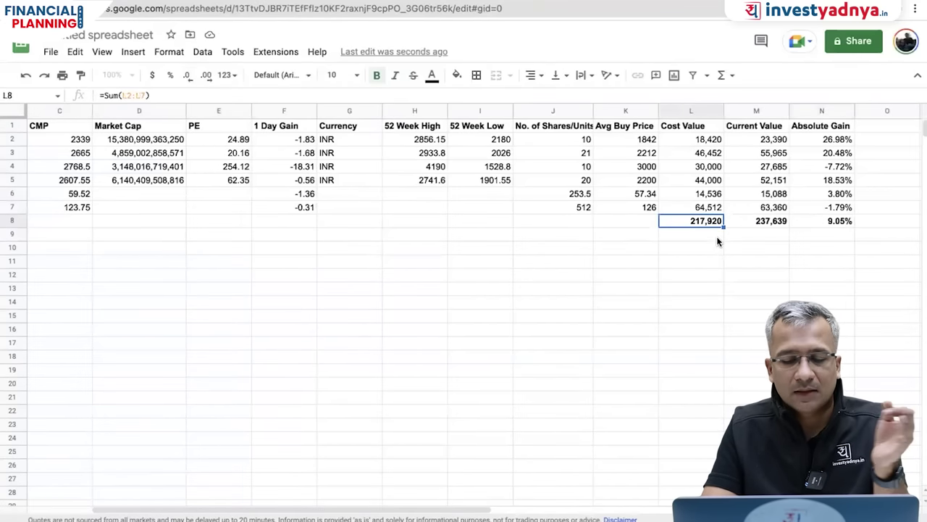
pyautogui.click(771, 222)
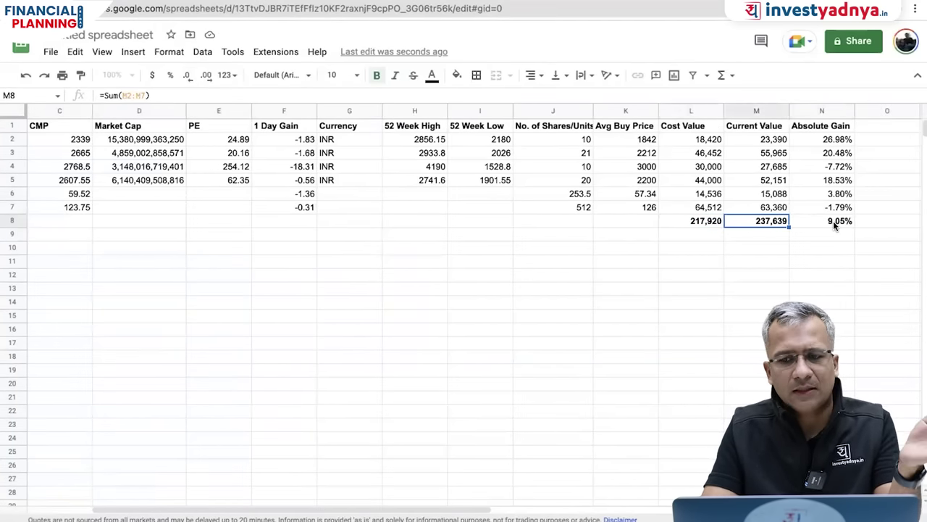
pyautogui.click(833, 221)
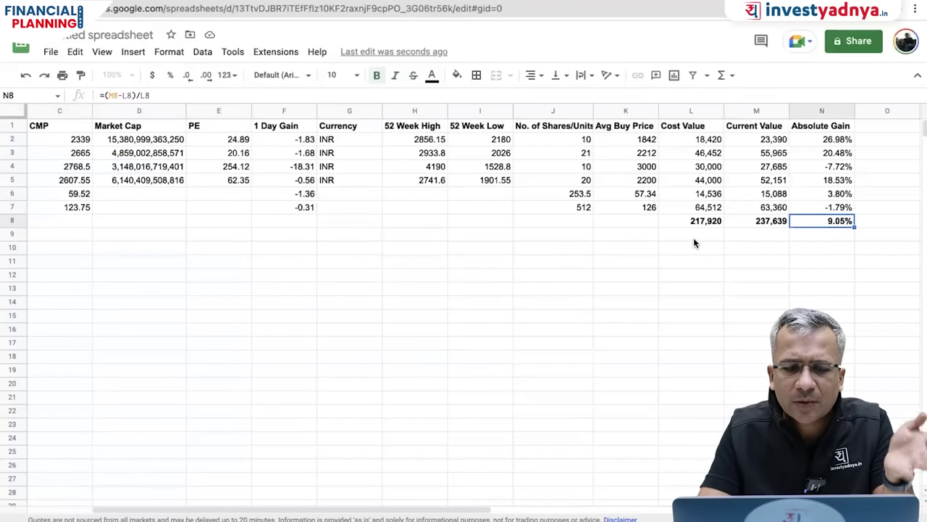
# Step: Review the whole portfolio table from Company/Fund to Absolute Gain, including the CMP formula for Reliance Indus
pyautogui.hscroll(-3, 694, 238)
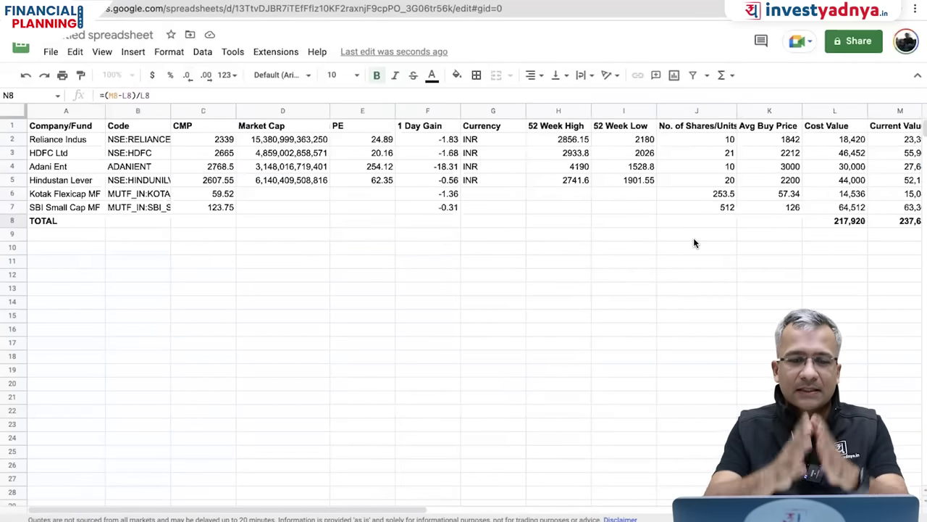
pyautogui.hscroll(3, 693, 239)
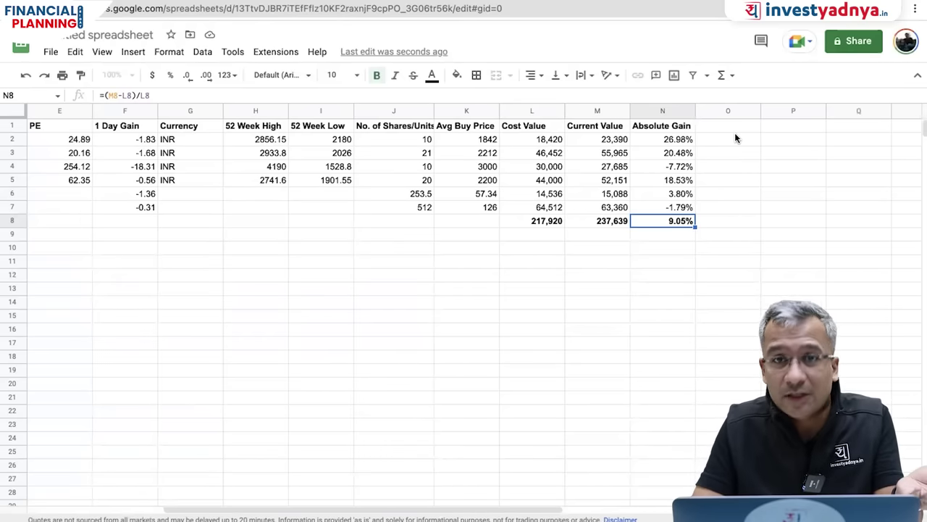
pyautogui.hscroll(-5, 734, 132)
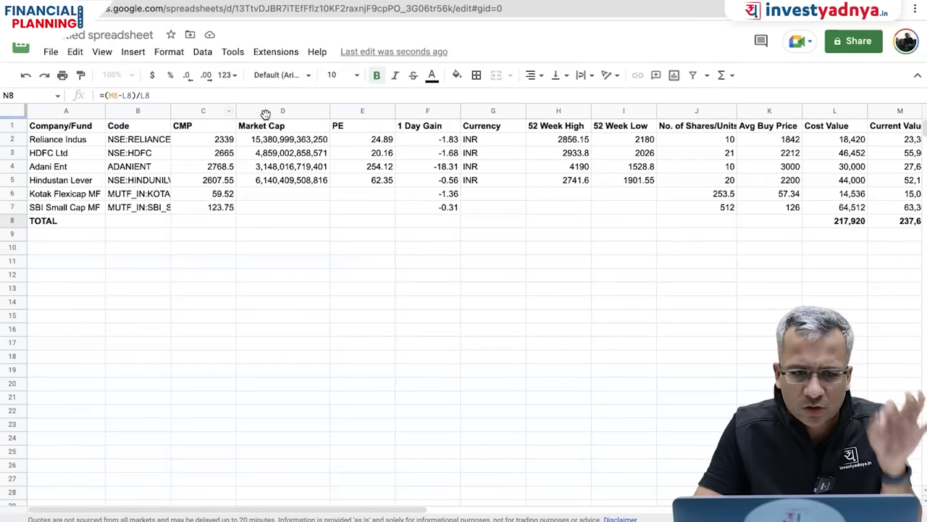
pyautogui.click(221, 147)
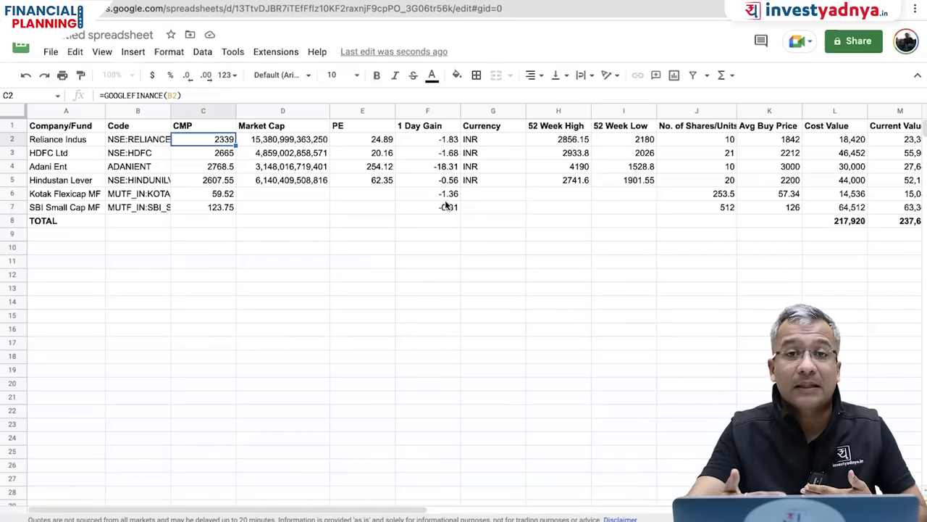
pyautogui.hscroll(3, 444, 200)
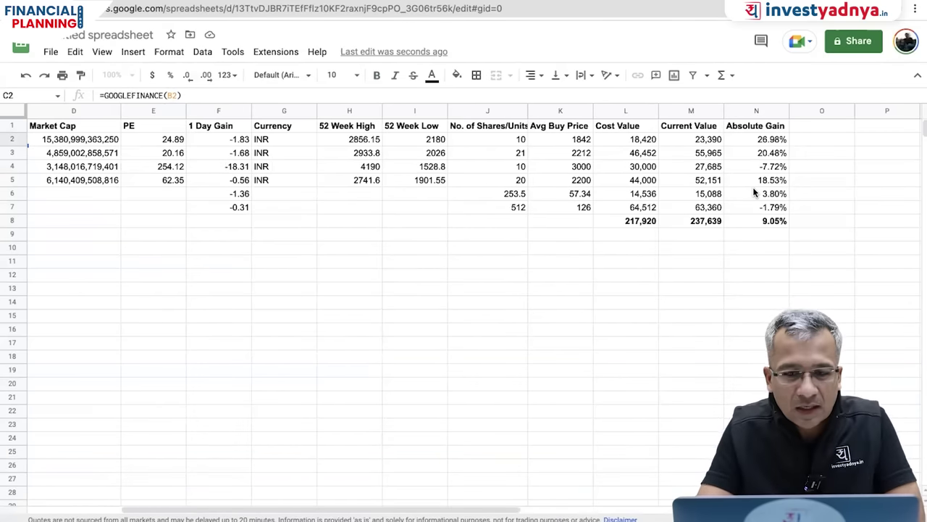
pyautogui.hscroll(-3, 753, 187)
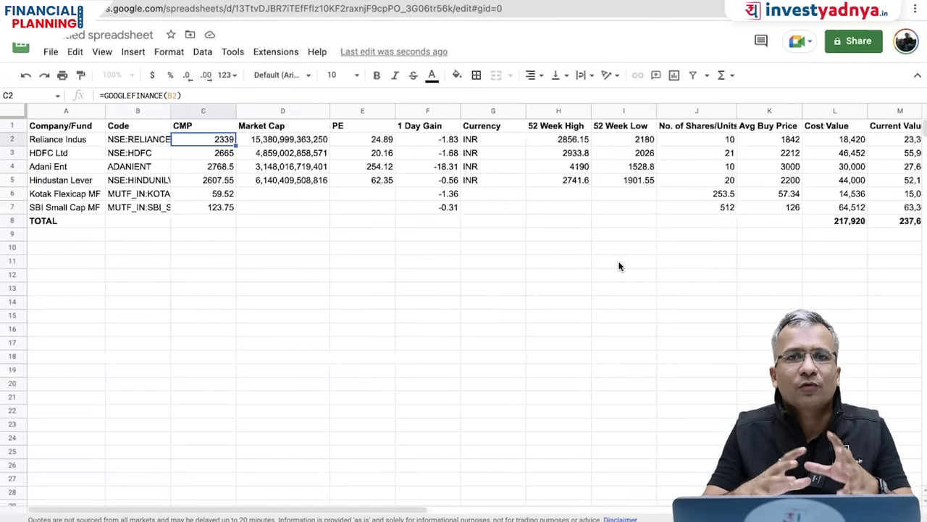